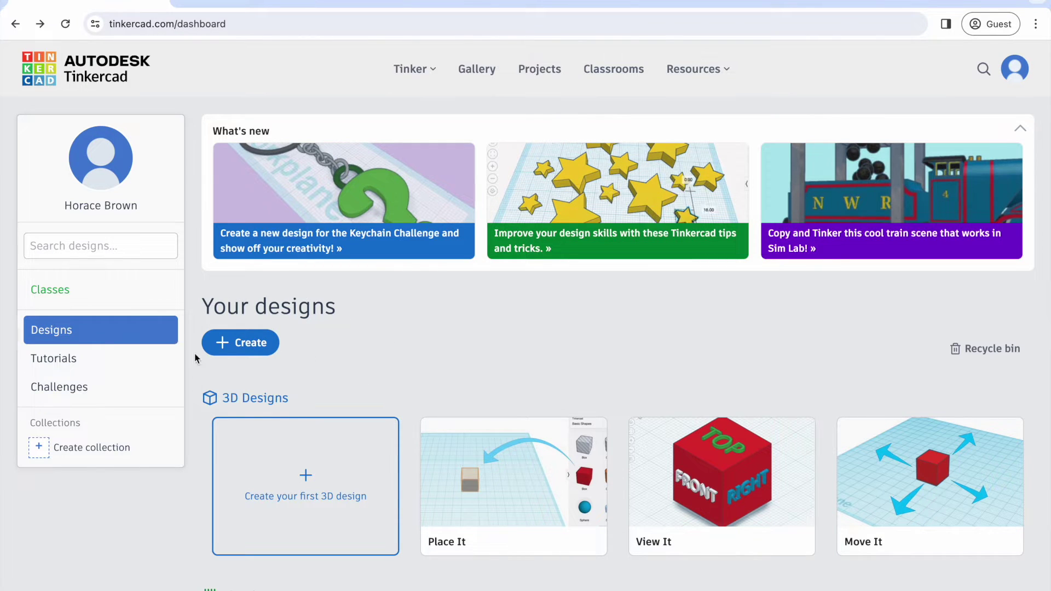
Start a new Circuit design from the dashboard's Create menu
{"action": "left_click", "coordinate": [238, 343]}
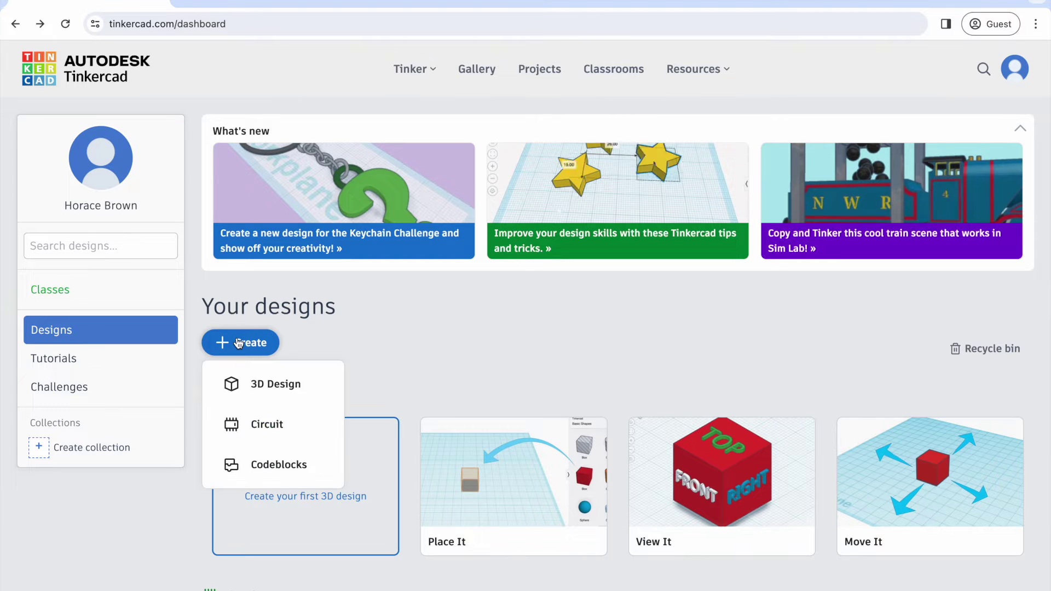
{"action": "left_click", "coordinate": [252, 424]}
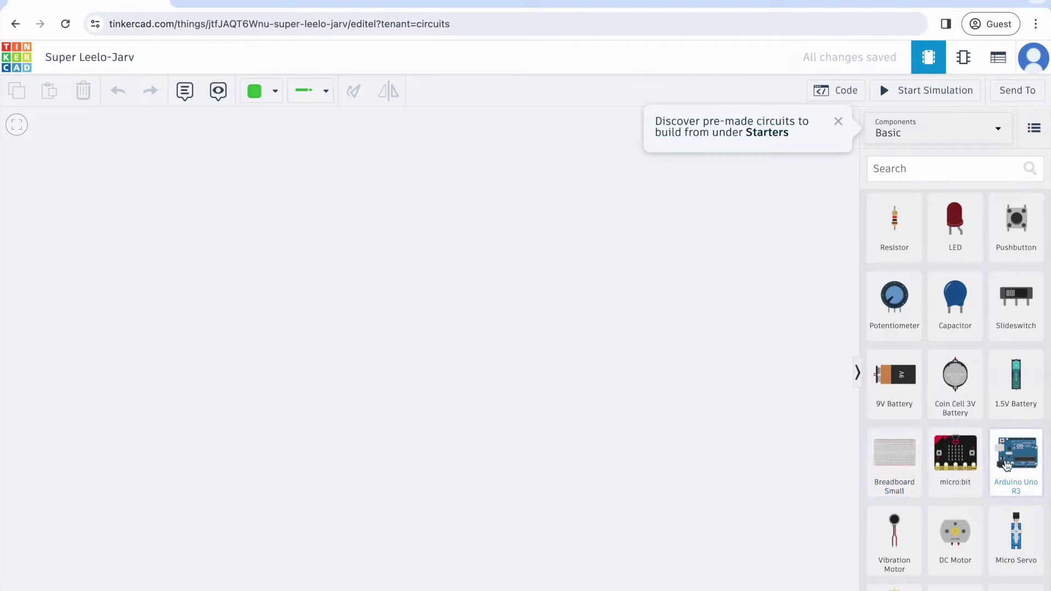
Place a Breadboard Small rotated 180 degrees, with an Arduino Uno R3 below it
{"action": "left_click", "coordinate": [895, 459]}
{"action": "left_click_drag", "start_coordinate": [896, 459], "coordinate": [425, 234]}
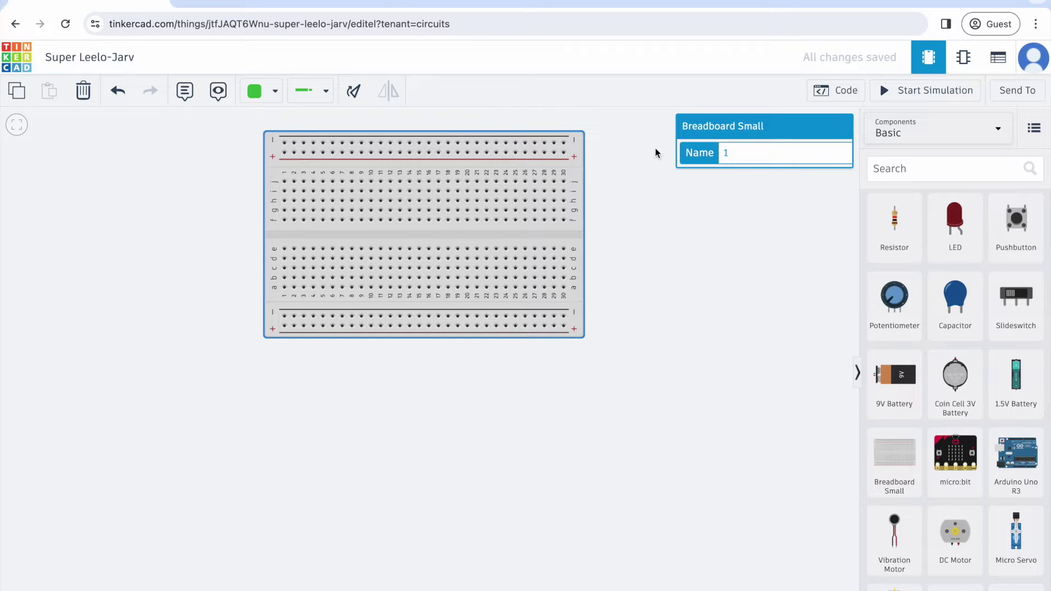
{"action": "left_click", "coordinate": [354, 91]}
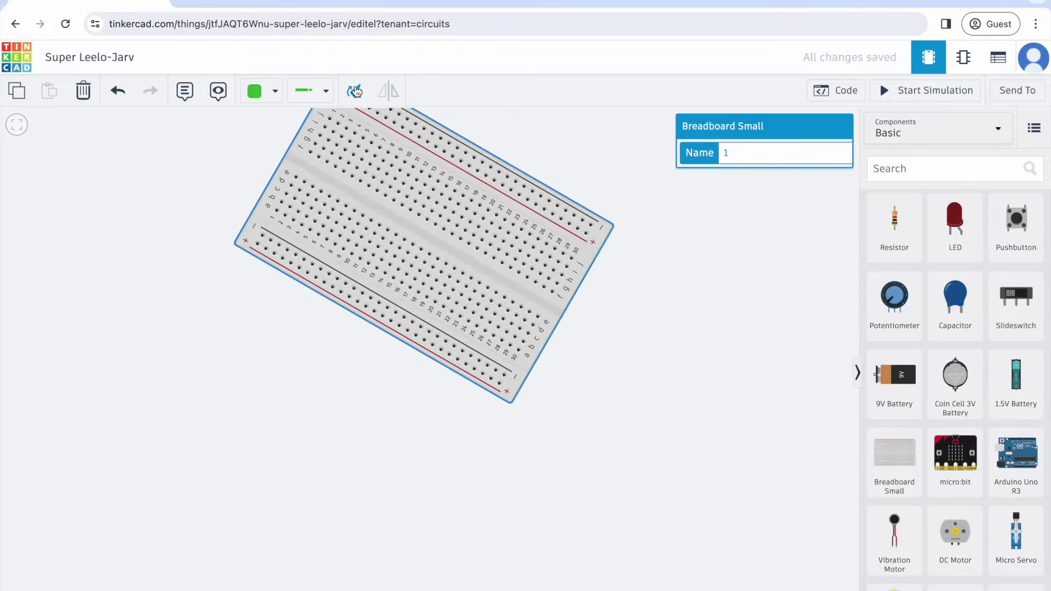
{"action": "left_click", "coordinate": [354, 90]}
{"action": "left_click", "coordinate": [354, 91]}
{"action": "left_click", "coordinate": [354, 91]}
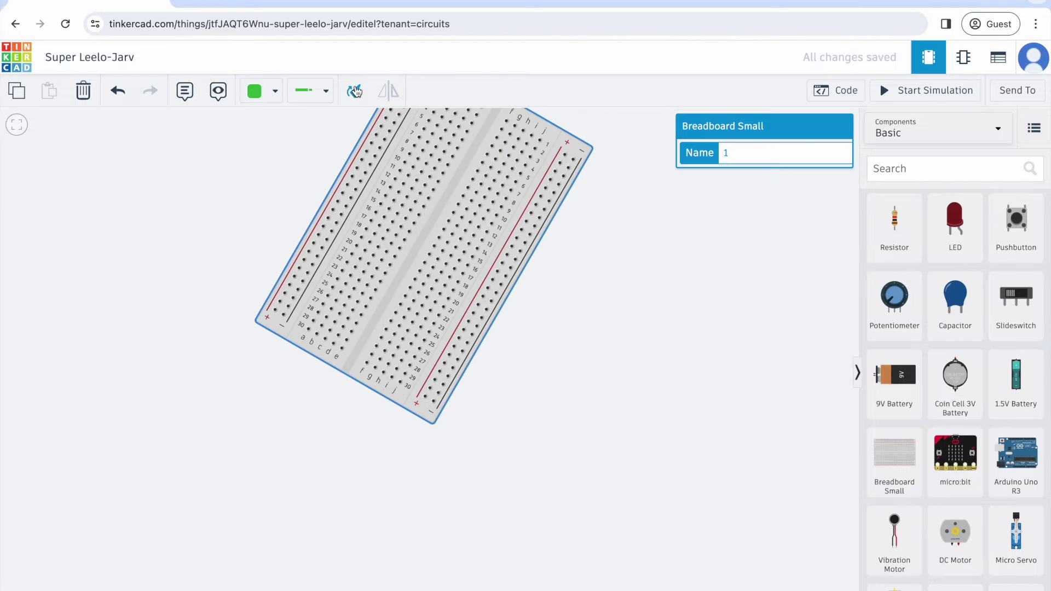
{"action": "left_click", "coordinate": [354, 91]}
{"action": "left_click", "coordinate": [354, 91]}
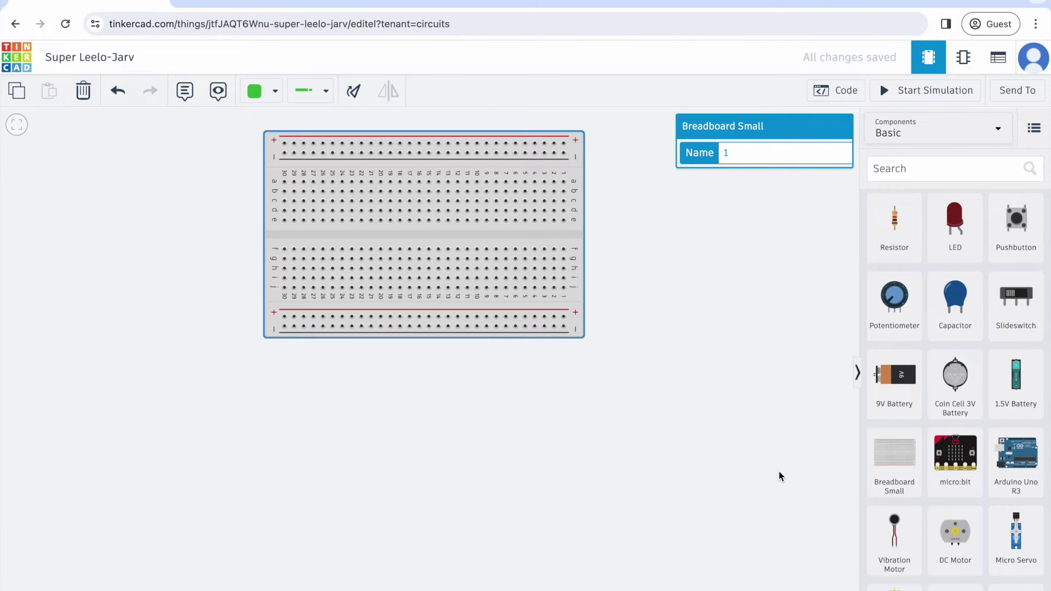
{"action": "left_click_drag", "start_coordinate": [1015, 457], "coordinate": [471, 472]}
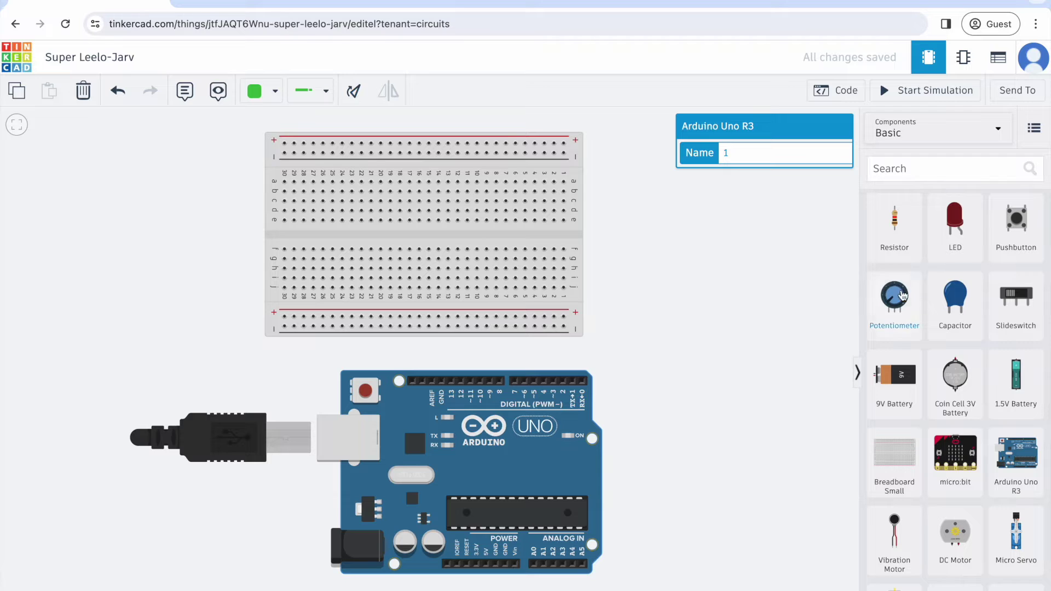
Drop an LED right of the breadboard, try yellow, orange and blue, then settle on Green
{"action": "left_click_drag", "start_coordinate": [955, 221], "coordinate": [693, 242]}
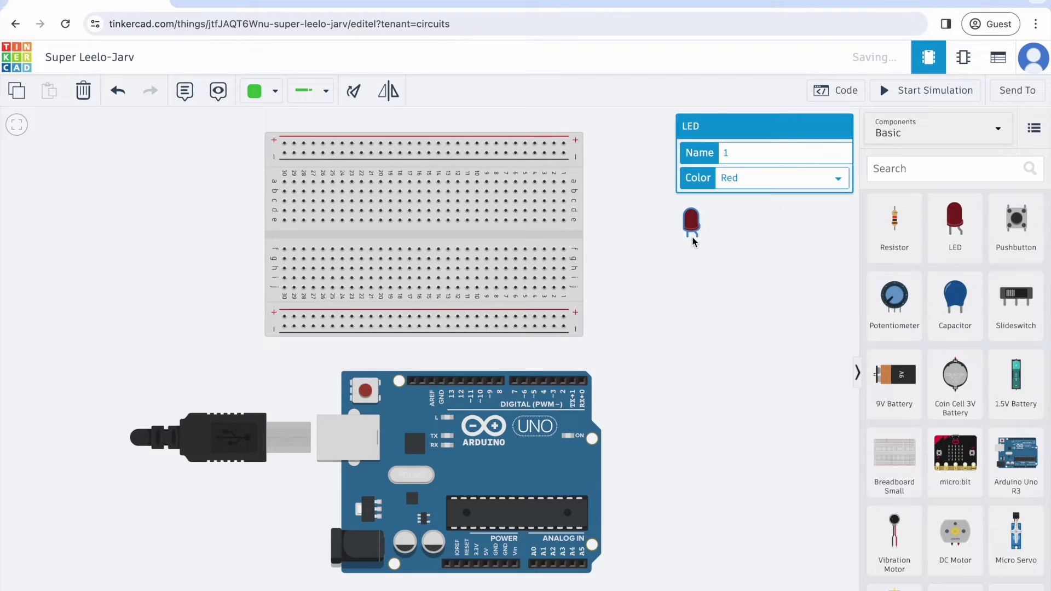
{"action": "left_click", "coordinate": [736, 179]}
{"action": "left_click", "coordinate": [734, 120]}
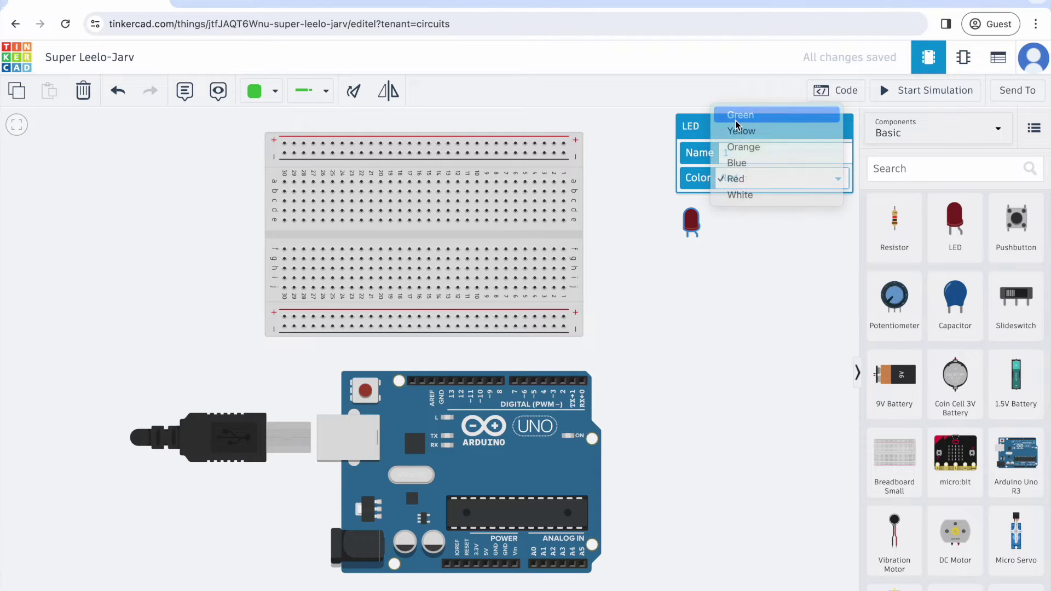
{"action": "left_click", "coordinate": [744, 176]}
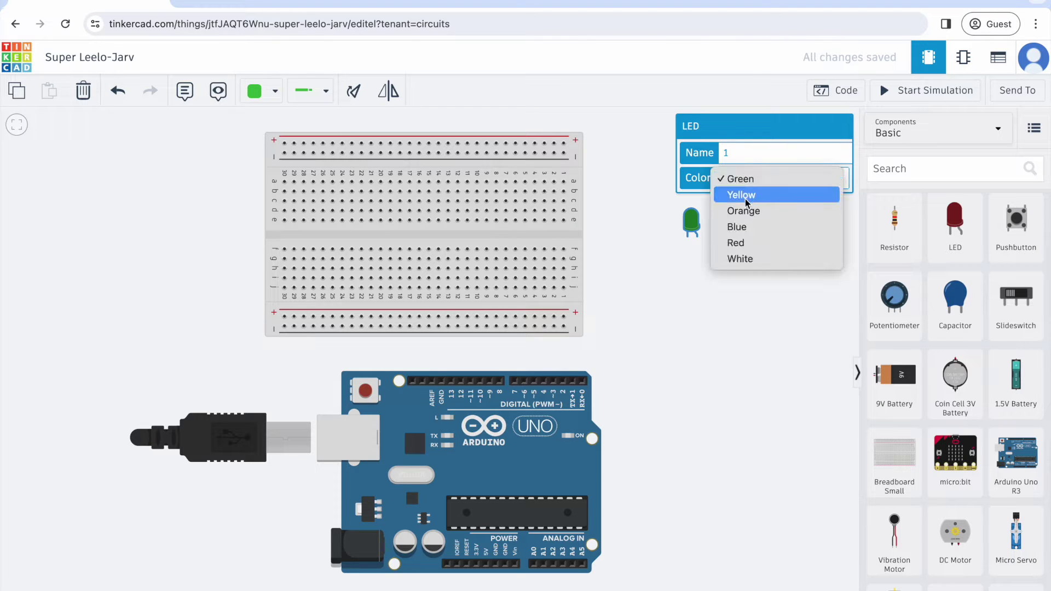
{"action": "left_click", "coordinate": [744, 198]}
{"action": "left_click", "coordinate": [738, 180]}
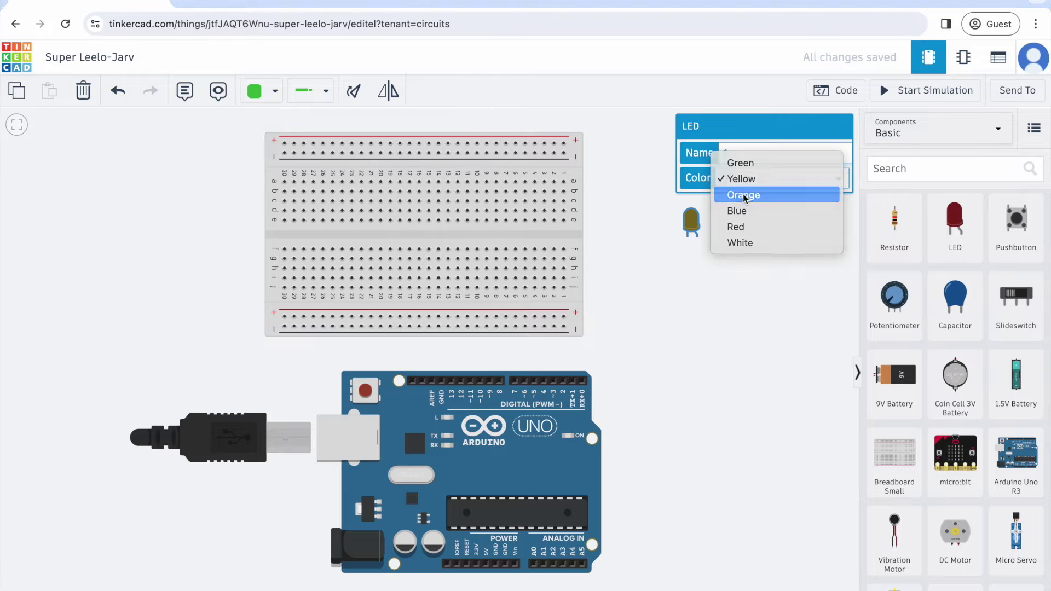
{"action": "left_click", "coordinate": [743, 194]}
{"action": "left_click", "coordinate": [742, 180]}
{"action": "left_click", "coordinate": [744, 199]}
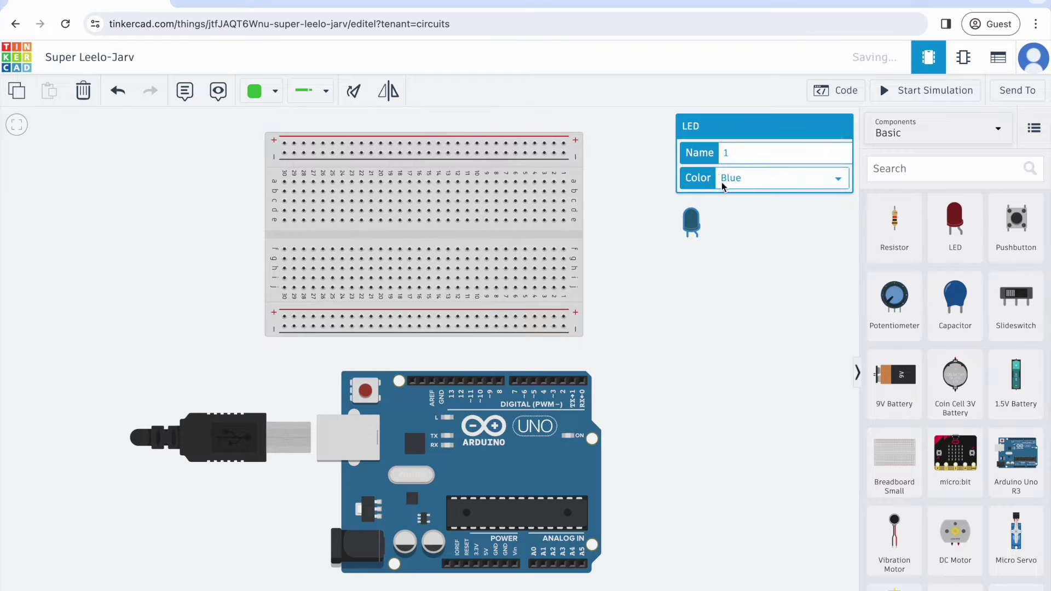
{"action": "left_click", "coordinate": [736, 179]}
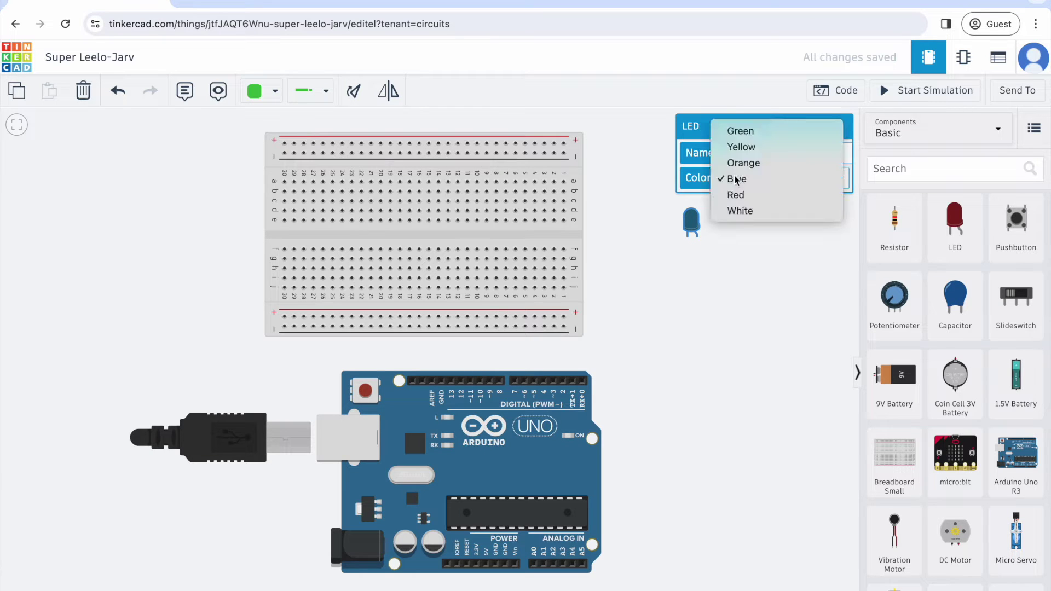
{"action": "left_click", "coordinate": [740, 131]}
{"action": "left_click", "coordinate": [780, 291]}
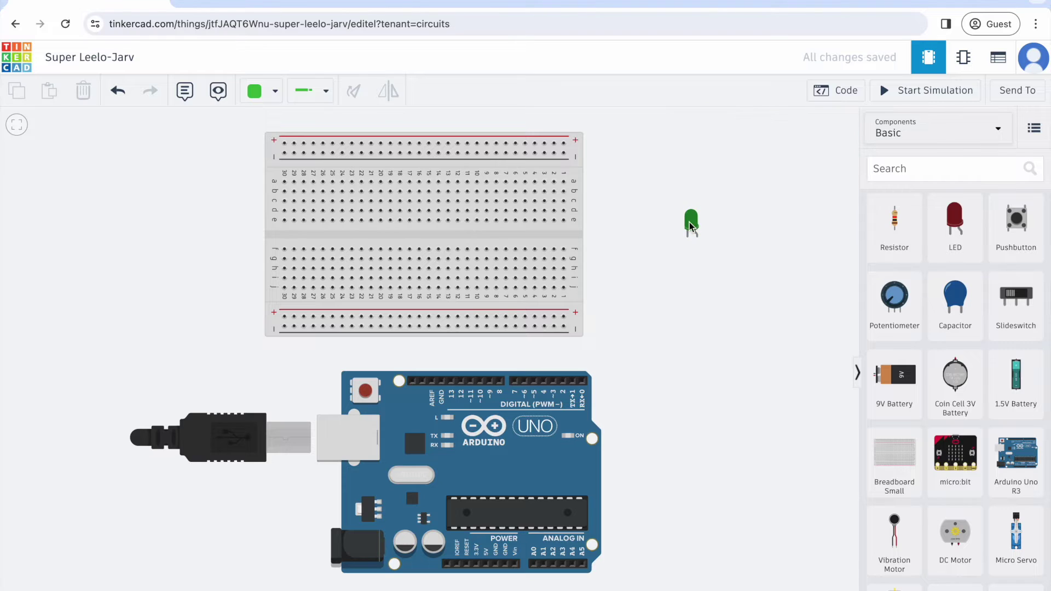
Plug the green LED into the breadboard's right end, legs straddling the centre gap
{"action": "left_click_drag", "start_coordinate": [689, 222], "coordinate": [547, 235]}
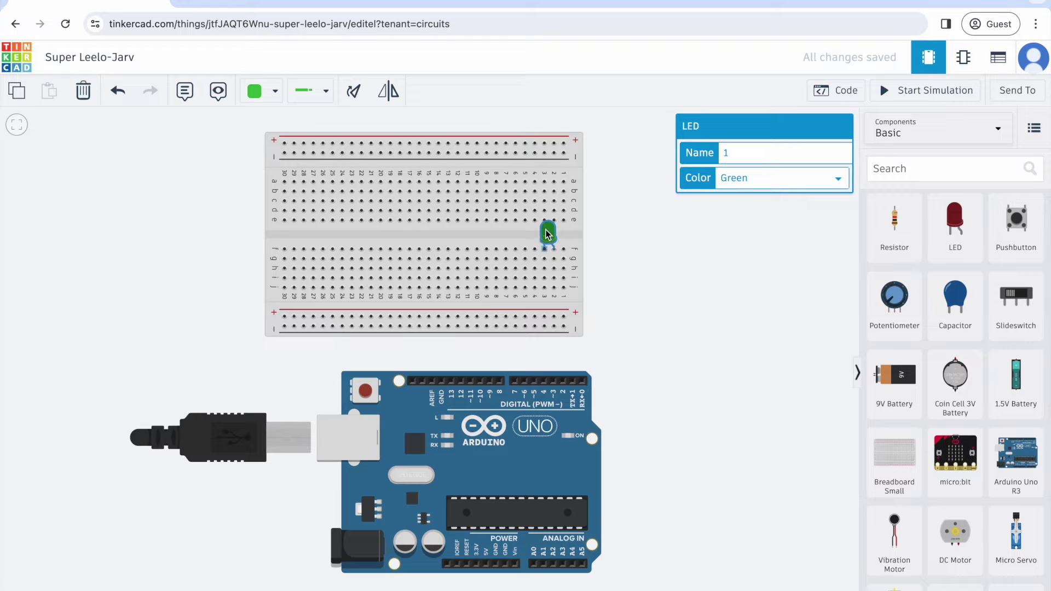
{"action": "left_click_drag", "start_coordinate": [547, 234], "coordinate": [633, 234]}
{"action": "left_click_drag", "start_coordinate": [638, 221], "coordinate": [542, 235]}
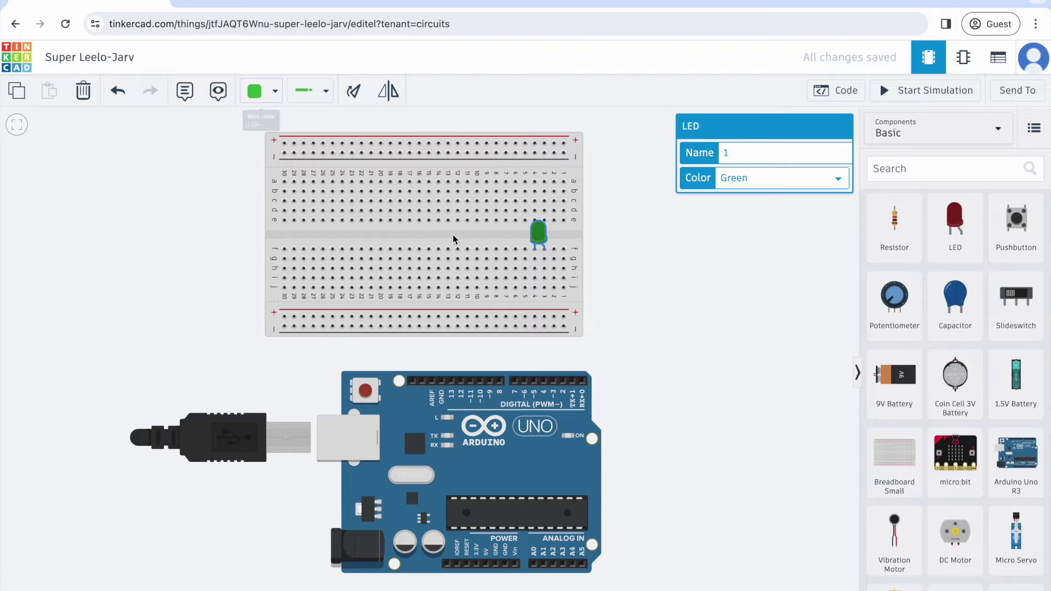
Run grey wires from the LED cathode and anode down to row-j holes, then nudge the LED
{"action": "left_click", "coordinate": [261, 94]}
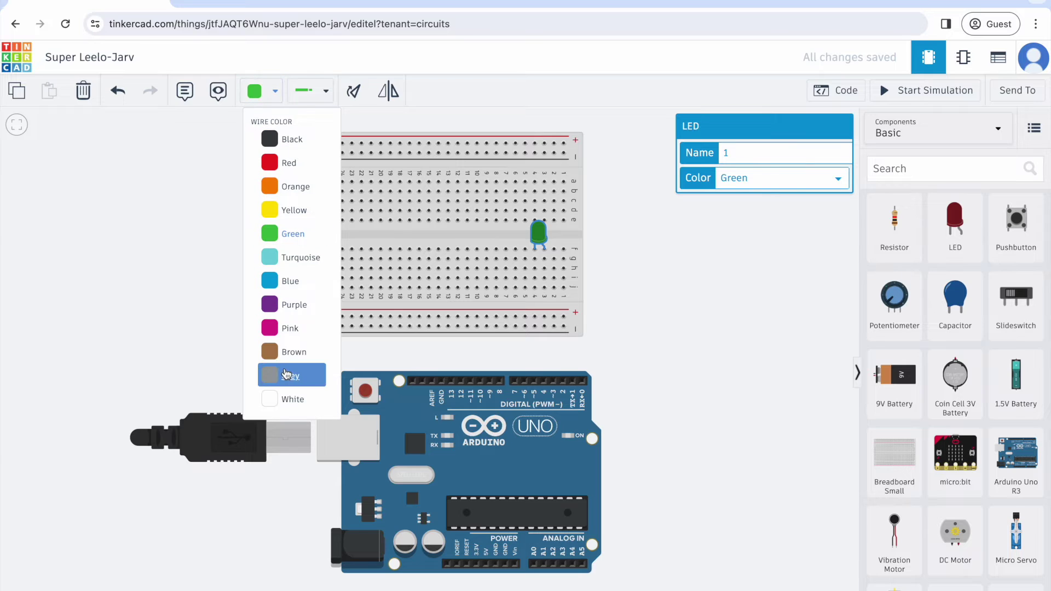
{"action": "left_click", "coordinate": [285, 375]}
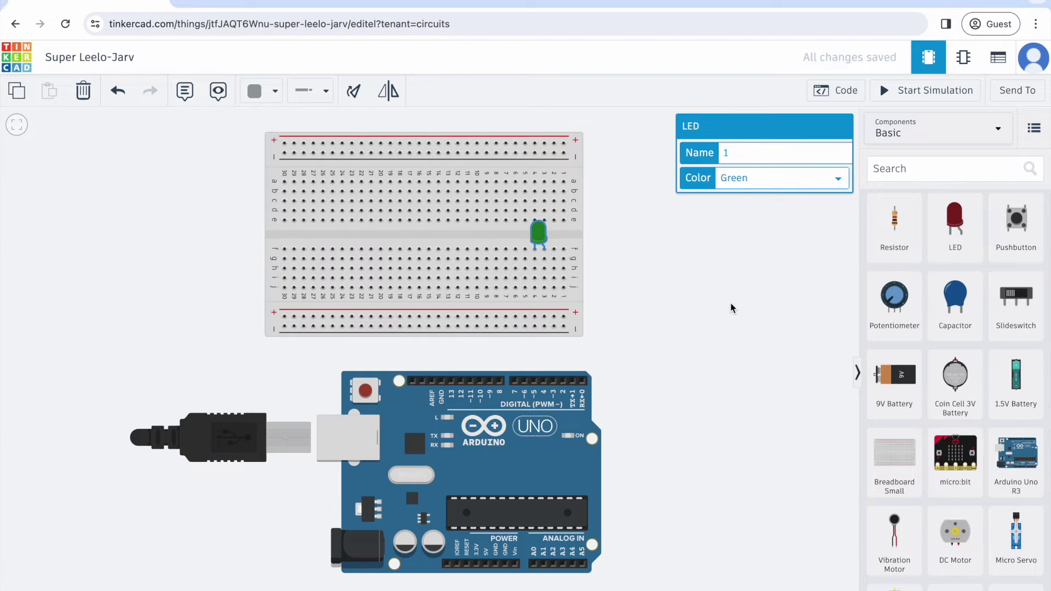
{"action": "left_click", "coordinate": [536, 252]}
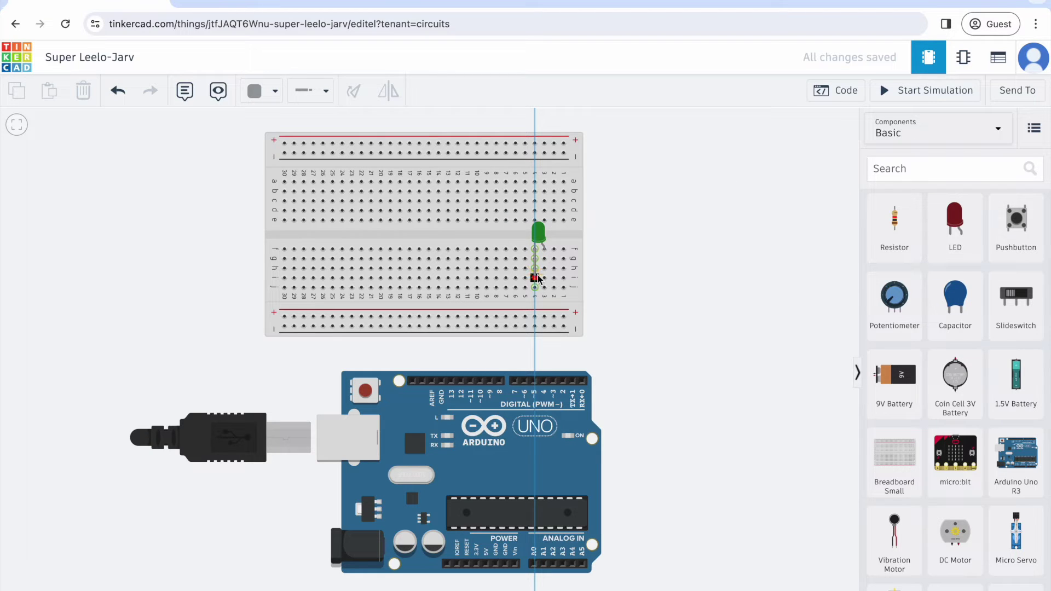
{"action": "left_click", "coordinate": [535, 278]}
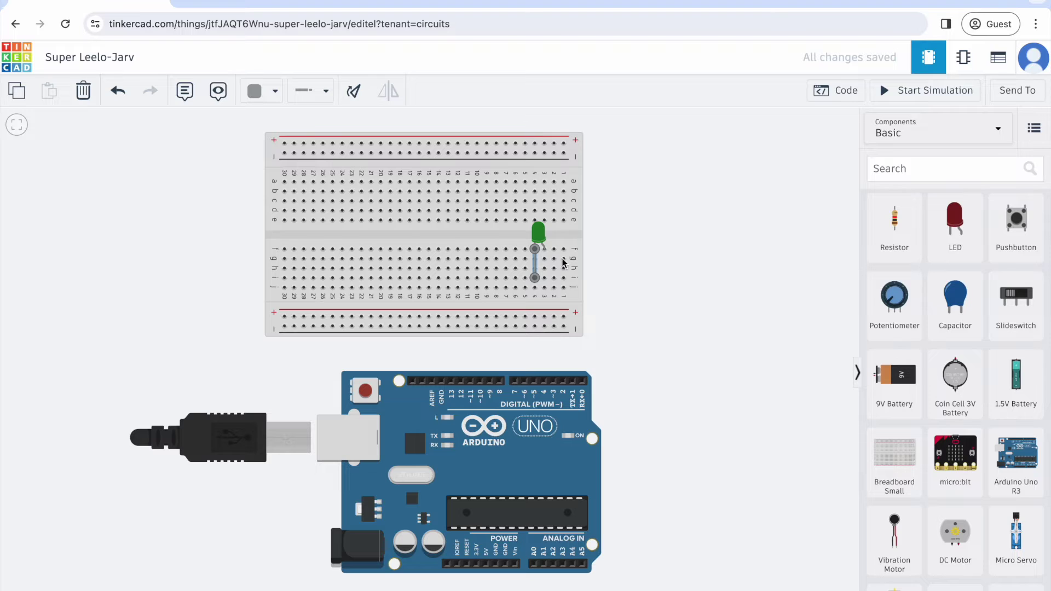
{"action": "left_click", "coordinate": [543, 248]}
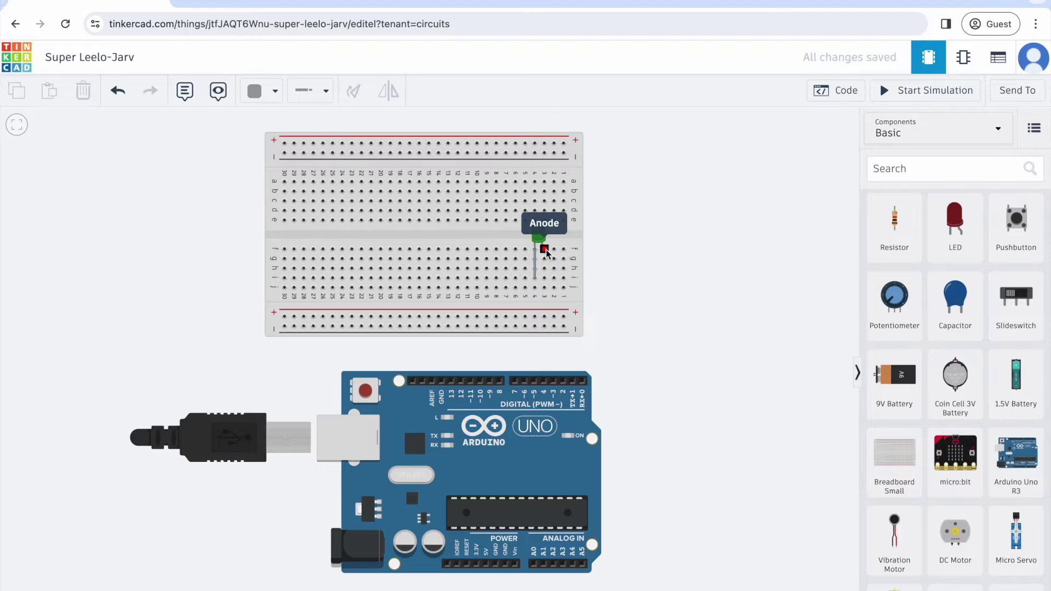
{"action": "left_click", "coordinate": [544, 277]}
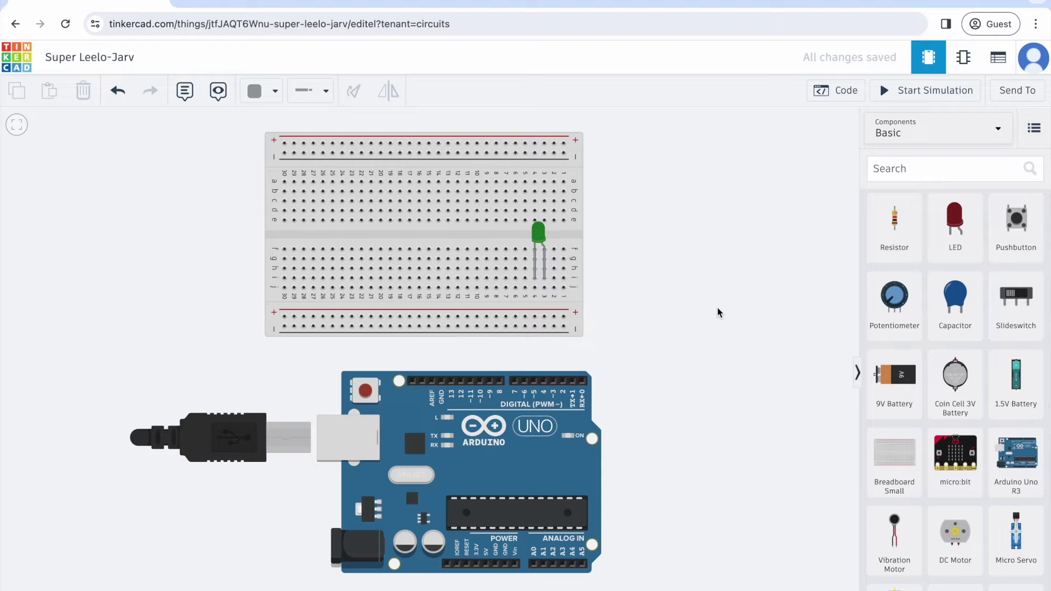
{"action": "left_click", "coordinate": [540, 233]}
{"action": "mouse_move", "coordinate": [541, 232]}
{"action": "left_mouse_down"}
{"action": "mouse_move", "coordinate": [583, 230]}
{"action": "mouse_move", "coordinate": [607, 210]}
{"action": "mouse_move", "coordinate": [538, 174]}
{"action": "mouse_move", "coordinate": [489, 217]}
{"action": "mouse_move", "coordinate": [500, 242]}
{"action": "mouse_move", "coordinate": [539, 234]}
{"action": "left_mouse_up"}
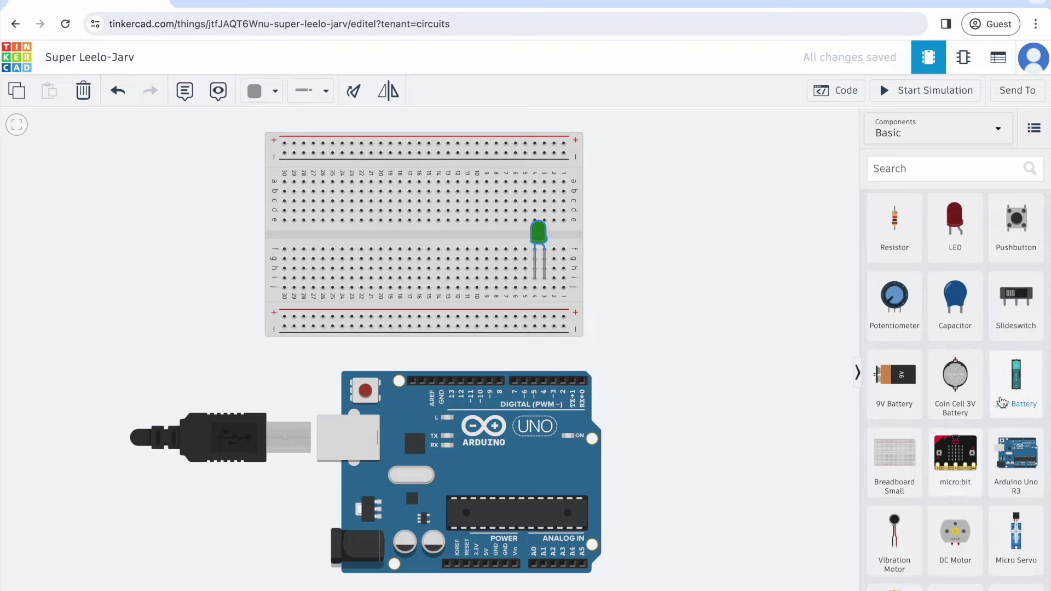
Add a resistor beside the breadboard and set its resistance to 220 Ω
{"action": "scroll", "coordinate": [983, 432], "scroll_direction": "down", "scroll_amount": 1}
{"action": "scroll", "coordinate": [983, 432], "scroll_direction": "down", "scroll_amount": 4}
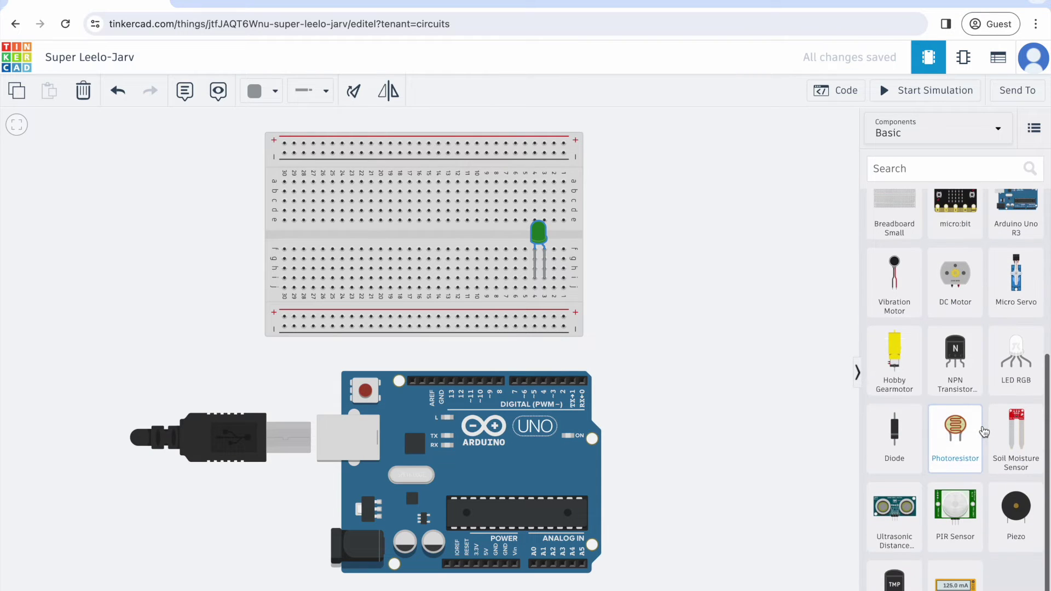
{"action": "scroll", "coordinate": [984, 432], "scroll_direction": "up", "scroll_amount": 5}
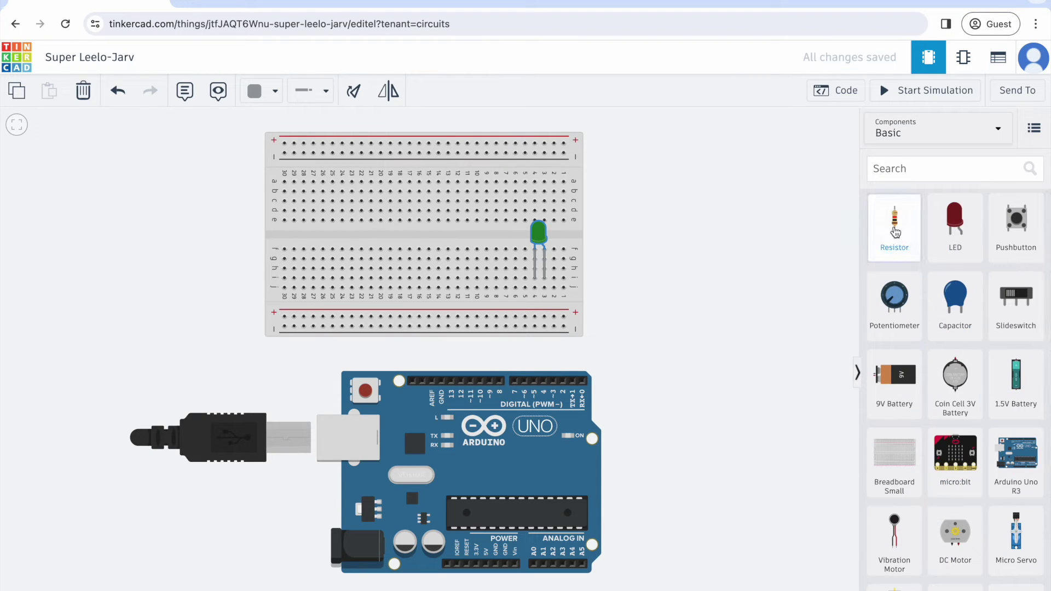
{"action": "left_click_drag", "start_coordinate": [895, 230], "coordinate": [716, 222]}
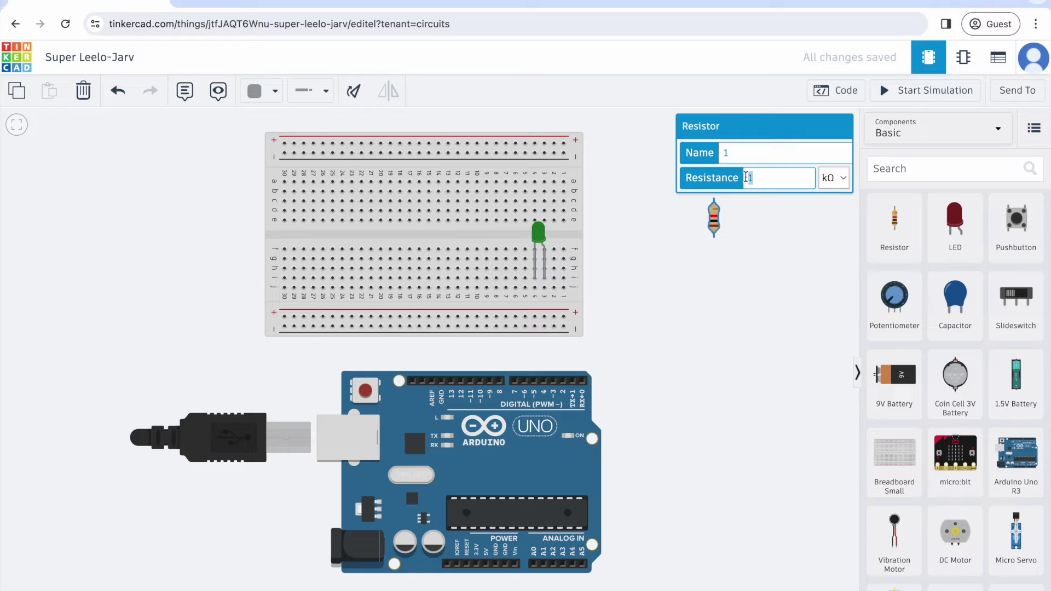
{"action": "left_click", "coordinate": [832, 178]}
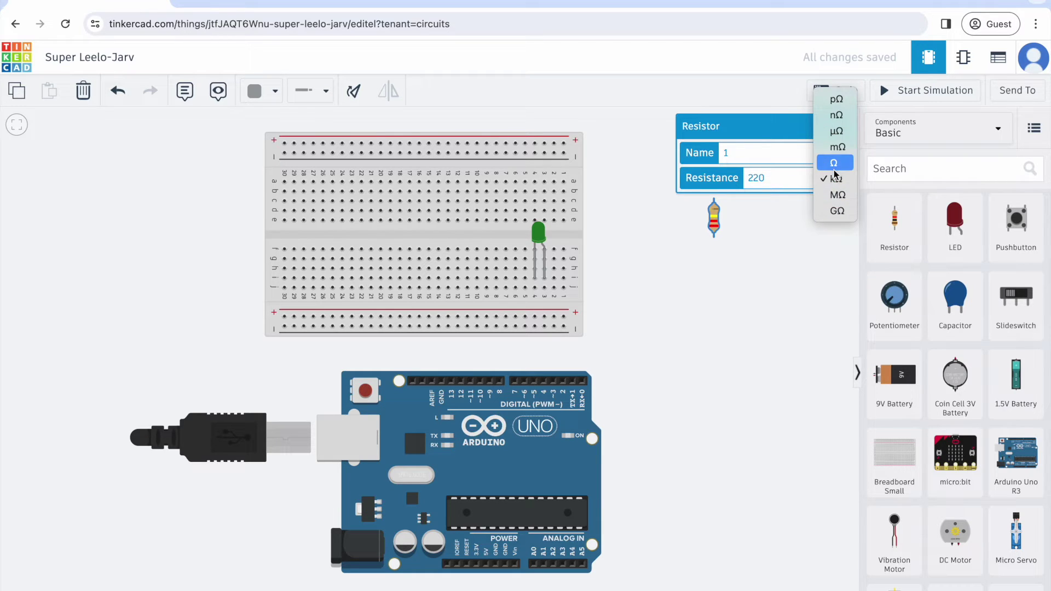
{"action": "left_click", "coordinate": [833, 163]}
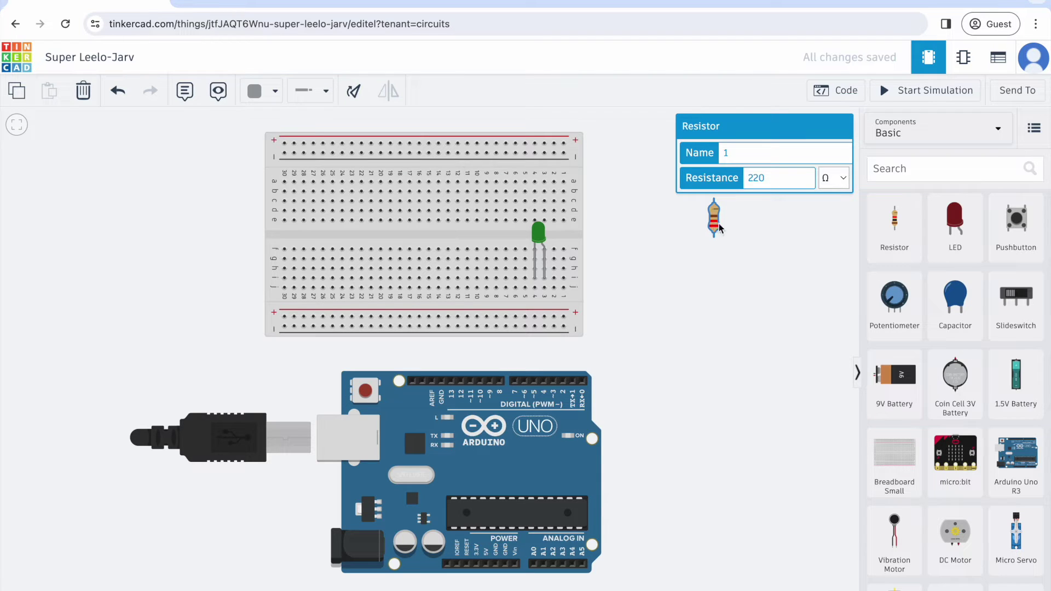
Add a pushbutton, a potentiometer and a photoresistor to the canvas
{"action": "left_click_drag", "start_coordinate": [1015, 225], "coordinate": [766, 359]}
{"action": "left_click_drag", "start_coordinate": [906, 312], "coordinate": [754, 308]}
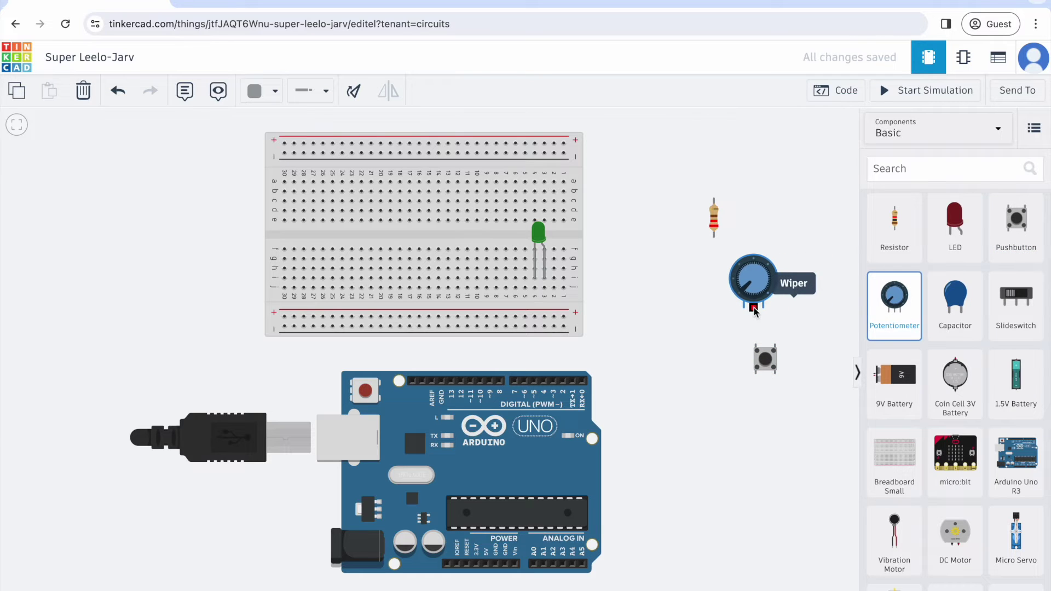
{"action": "scroll", "coordinate": [946, 450], "scroll_direction": "down", "scroll_amount": 2}
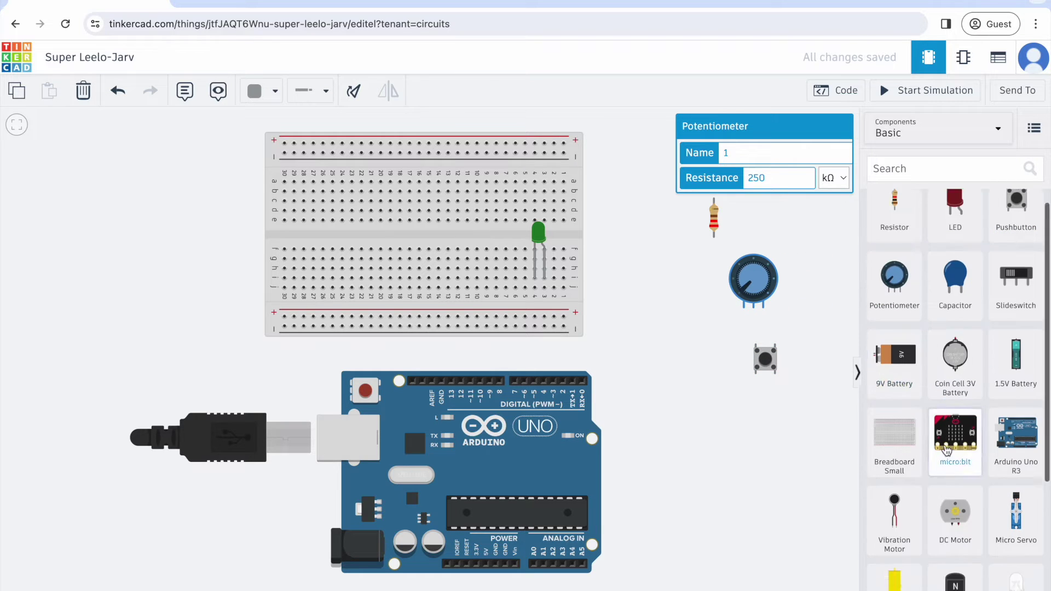
{"action": "scroll", "coordinate": [946, 450], "scroll_direction": "down", "scroll_amount": 3}
{"action": "left_click_drag", "start_coordinate": [955, 506], "coordinate": [759, 498]}
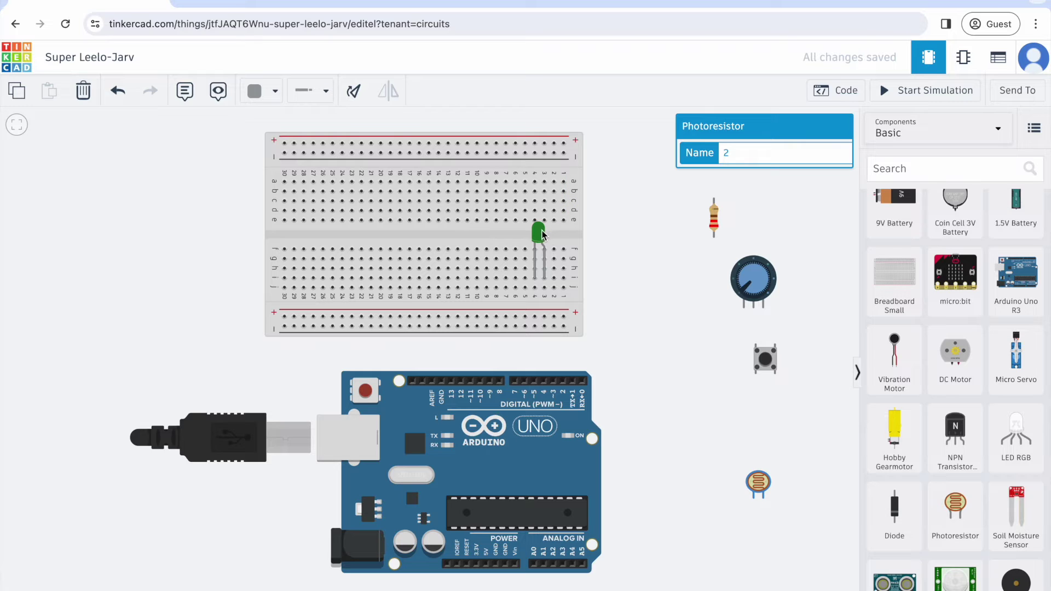
Delete the resistor, potentiometer, pushbutton and photoresistor
{"action": "left_click", "coordinate": [715, 224]}
{"action": "left_click_drag", "start_coordinate": [715, 225], "coordinate": [790, 228]}
{"action": "key", "text": "Delete"}
{"action": "left_click", "coordinate": [766, 281]}
{"action": "key", "text": "Delete"}
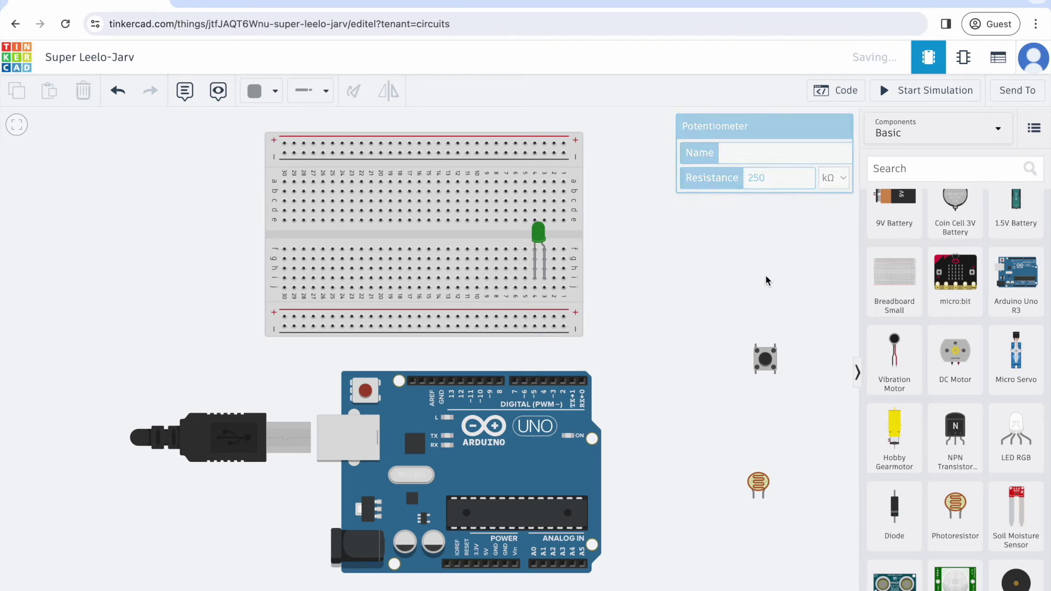
{"action": "left_click", "coordinate": [765, 358]}
{"action": "key", "text": "Delete"}
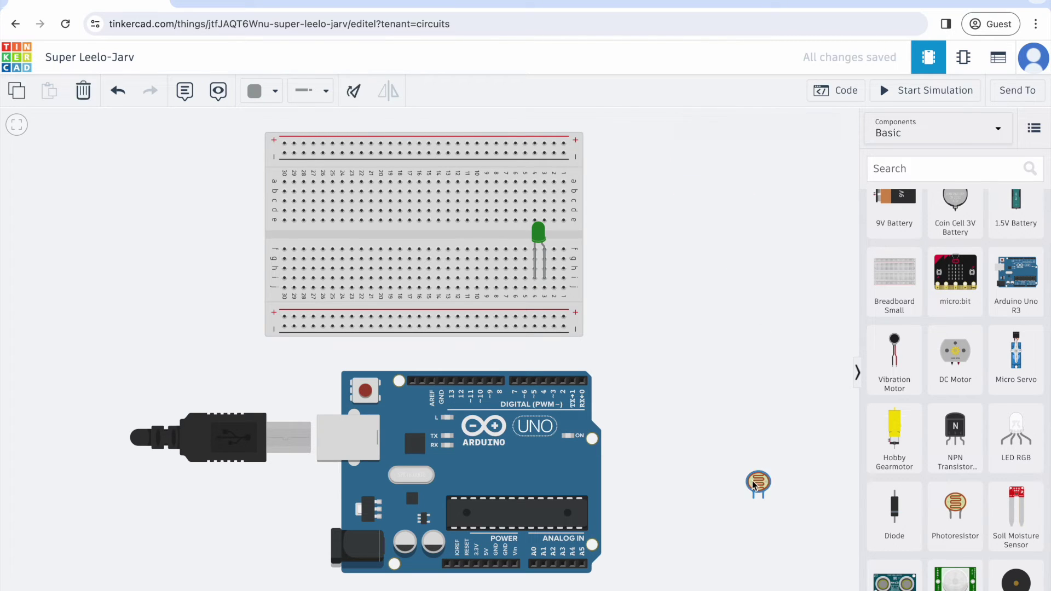
{"action": "left_click", "coordinate": [758, 483]}
{"action": "key", "text": "Delete"}
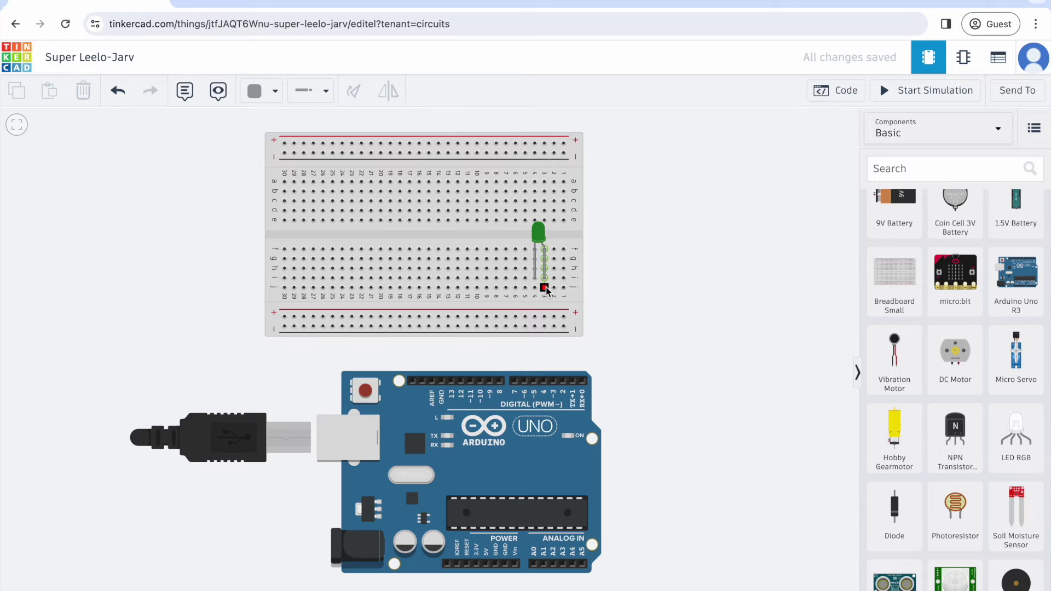
{"action": "left_click", "coordinate": [260, 91]}
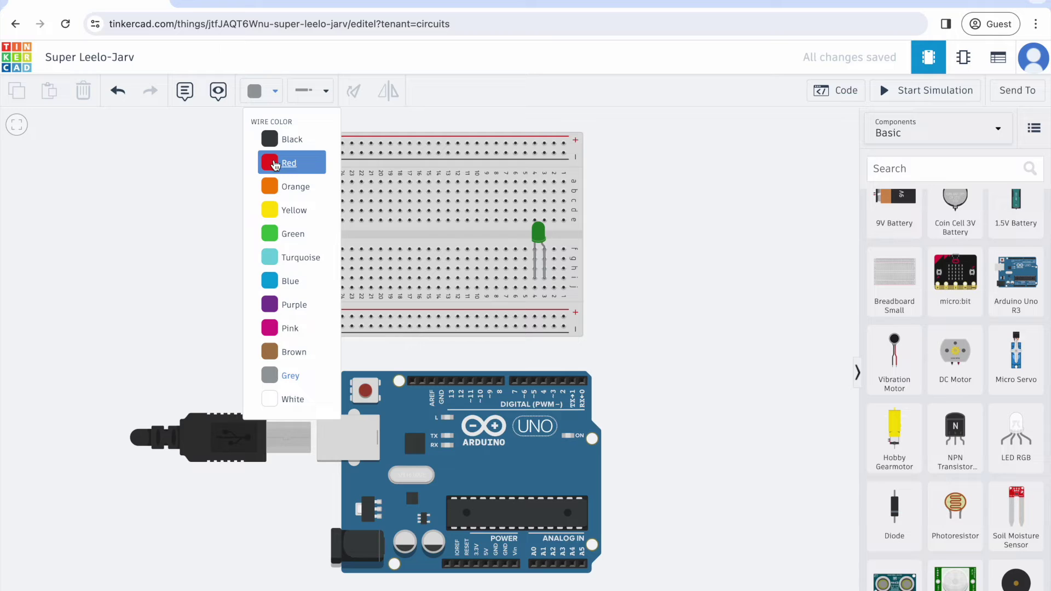
Wire one LED leg's breadboard row to Arduino digital pin 2
{"action": "left_click", "coordinate": [275, 164]}
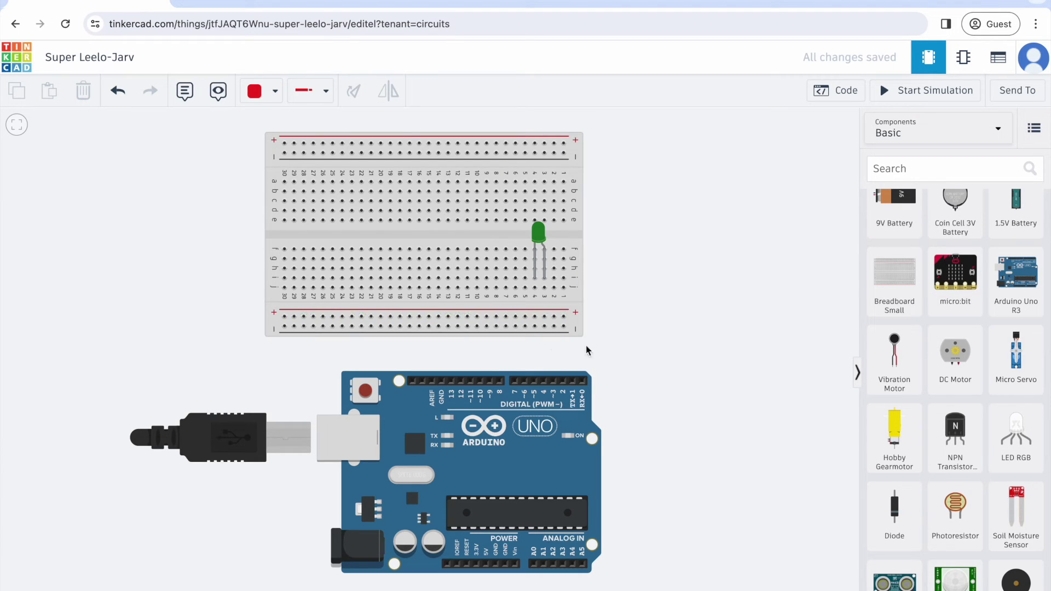
{"action": "left_click", "coordinate": [544, 289]}
{"action": "left_click", "coordinate": [563, 380]}
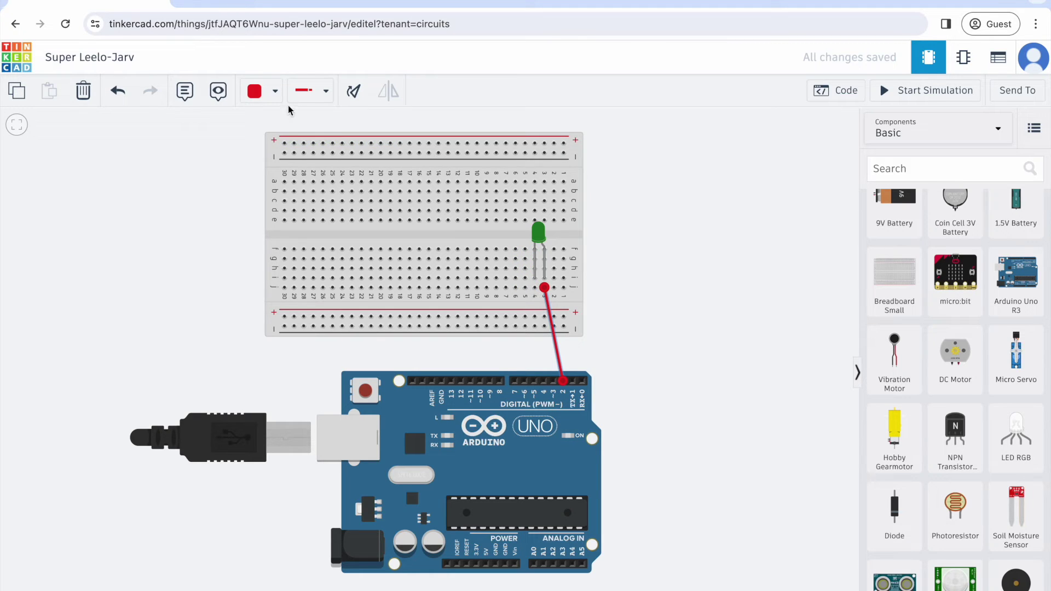
Connect the other LED leg's row to Arduino GND with a black wire
{"action": "left_click", "coordinate": [275, 91]}
{"action": "left_click", "coordinate": [271, 138]}
{"action": "left_click", "coordinate": [535, 287]}
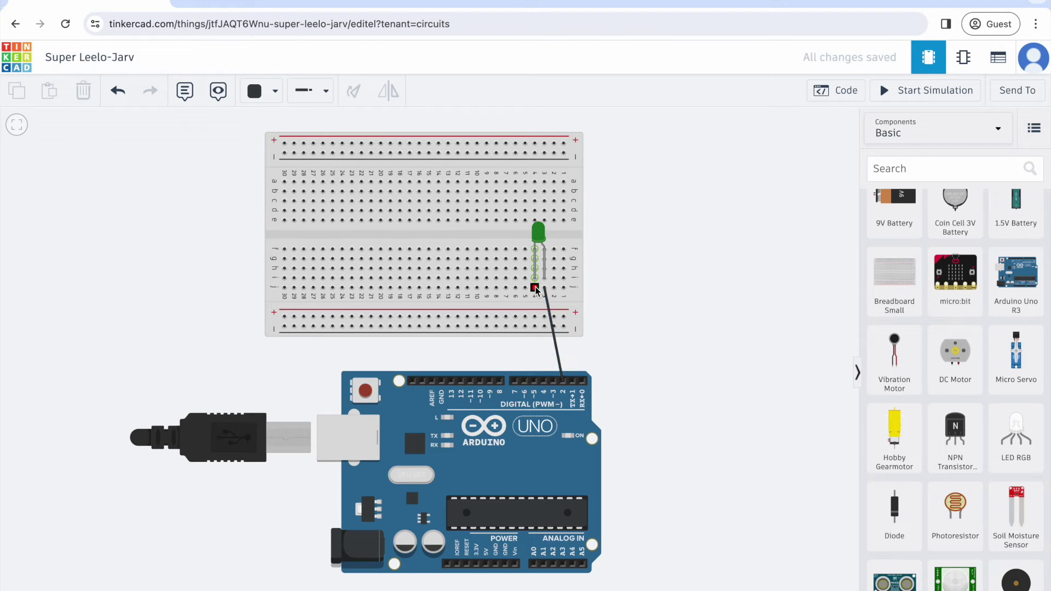
{"action": "left_click", "coordinate": [441, 379]}
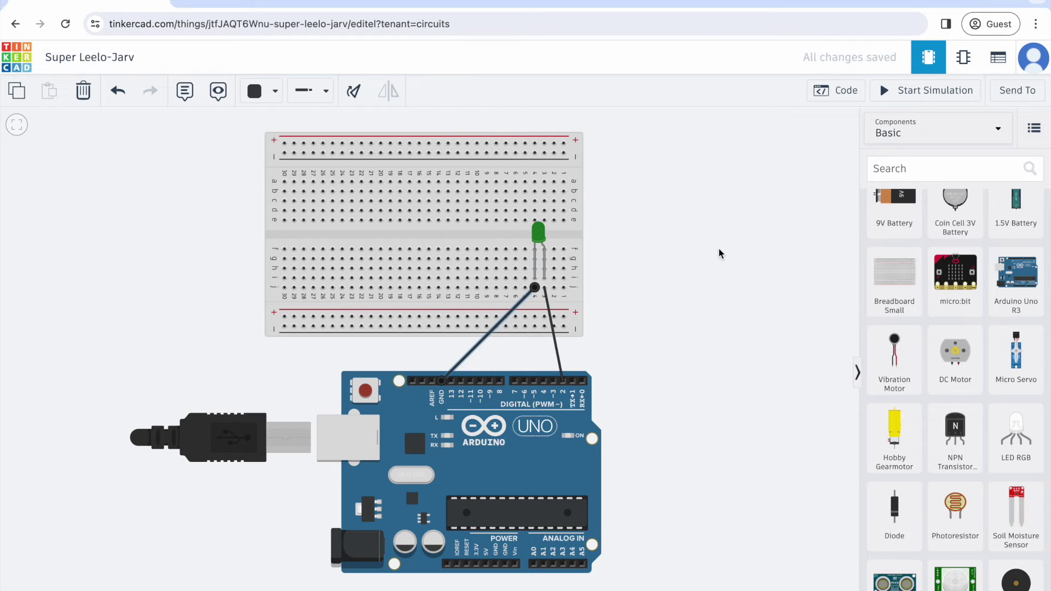
{"action": "left_click", "coordinate": [664, 299]}
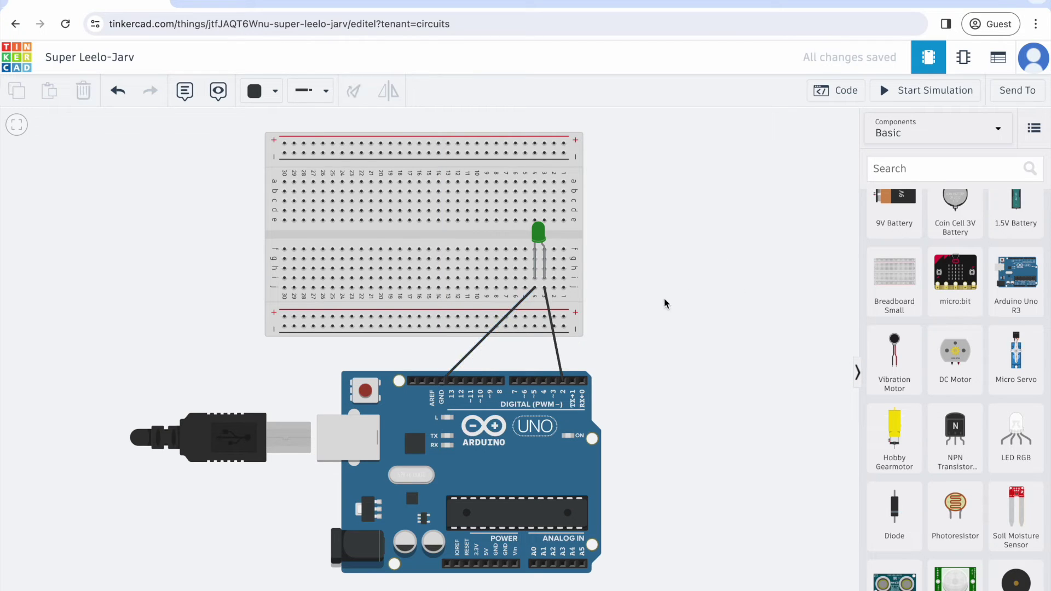
Recolour the pin 2 wire red
{"action": "left_click", "coordinate": [555, 345]}
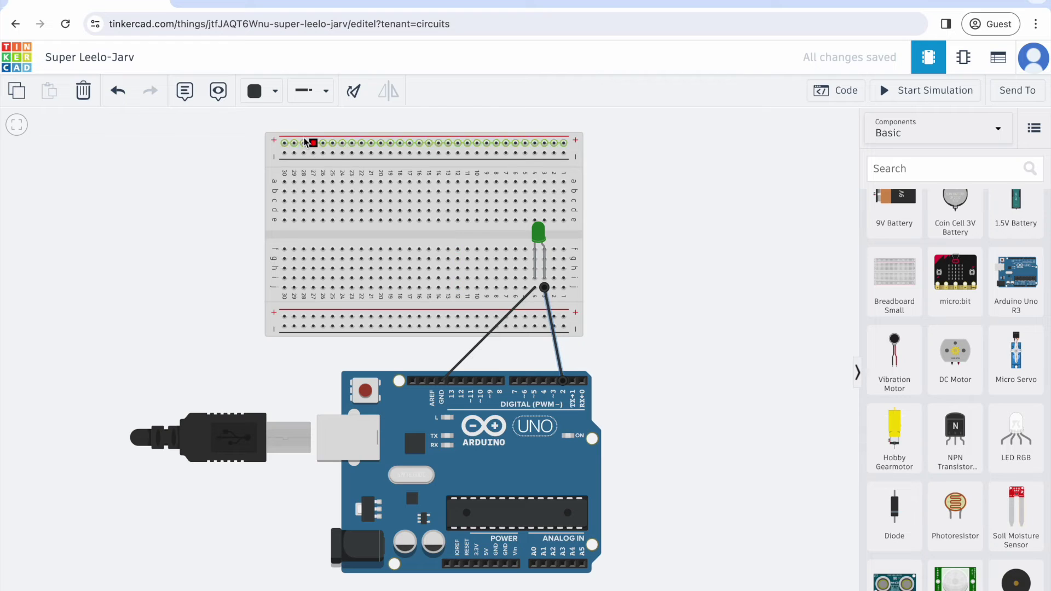
{"action": "left_click", "coordinate": [275, 91]}
{"action": "left_click", "coordinate": [272, 163]}
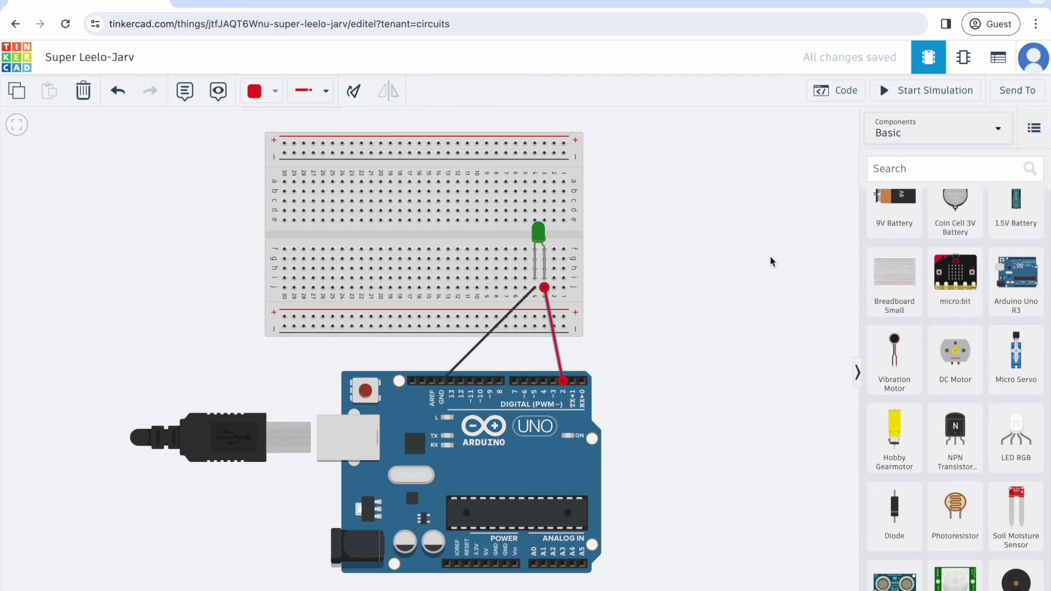
{"action": "left_click", "coordinate": [770, 256]}
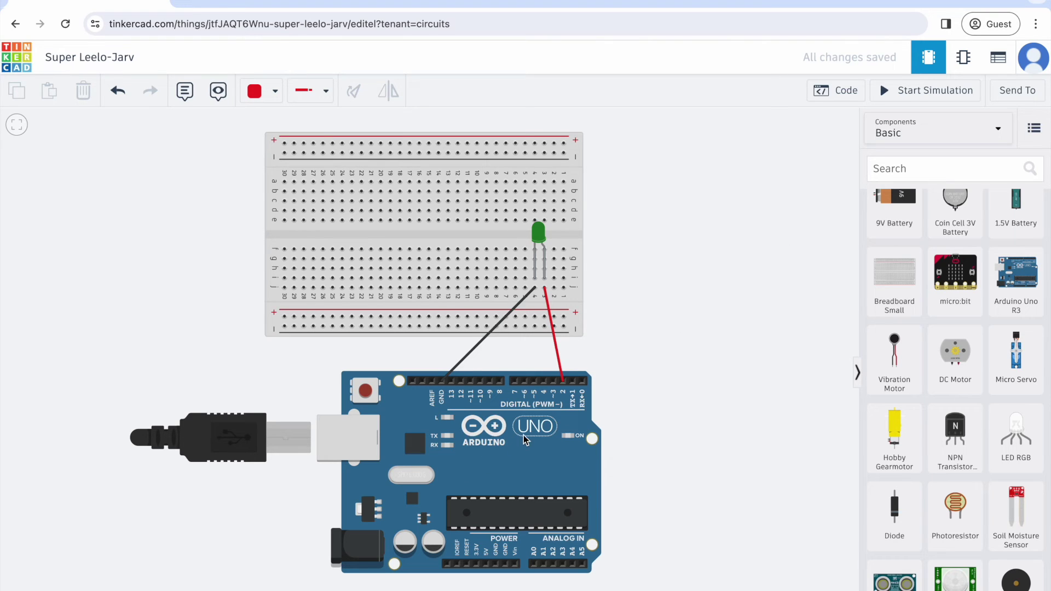
Open the Code panel and switch it from Blocks to Text, confirming the conversion
{"action": "left_click", "coordinate": [831, 94]}
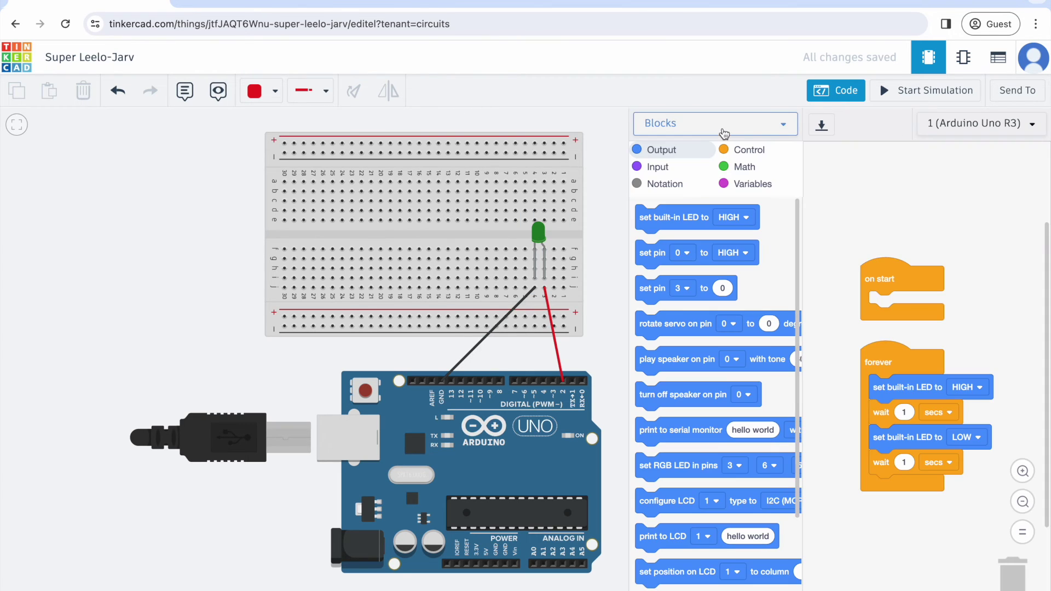
{"action": "left_click", "coordinate": [723, 131]}
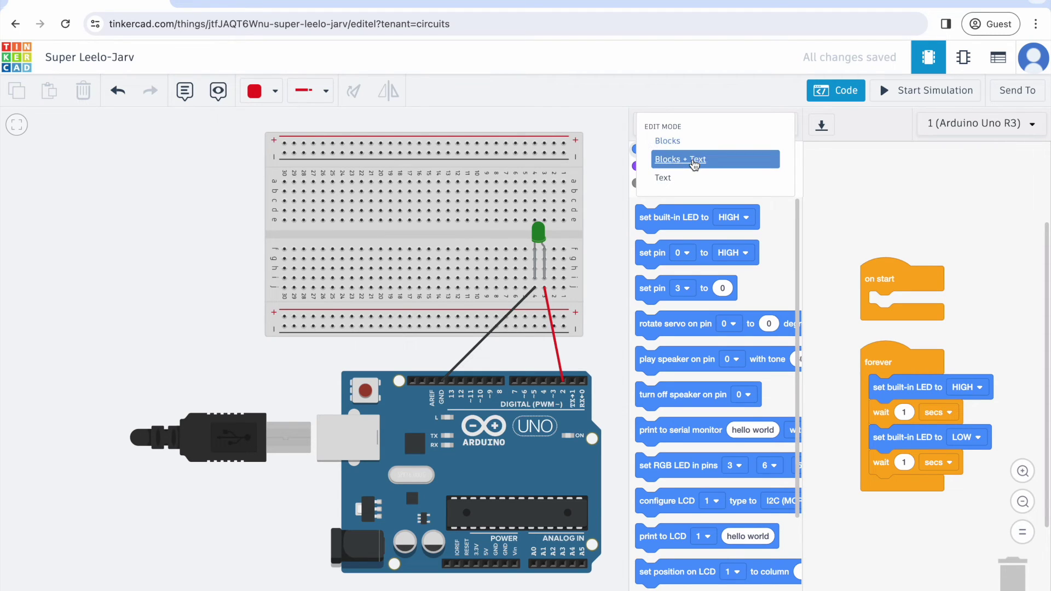
{"action": "left_click", "coordinate": [668, 180]}
{"action": "left_click", "coordinate": [537, 370]}
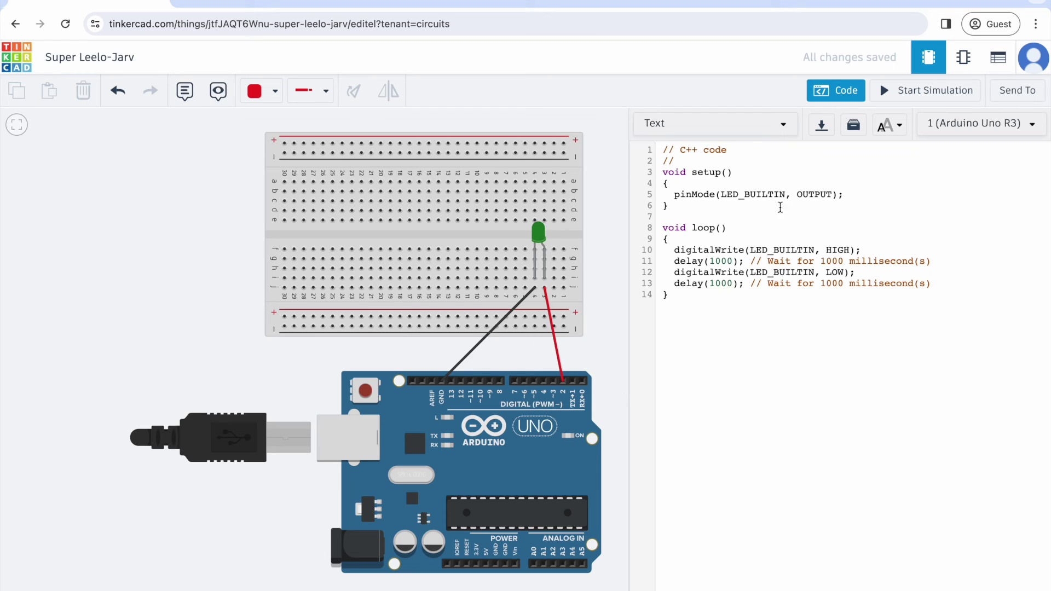
Replace LED_BUILTIN with 2 on lines 5, 10 and 12 of the sketch
{"action": "left_click_drag", "start_coordinate": [786, 194], "coordinate": [720, 194]}
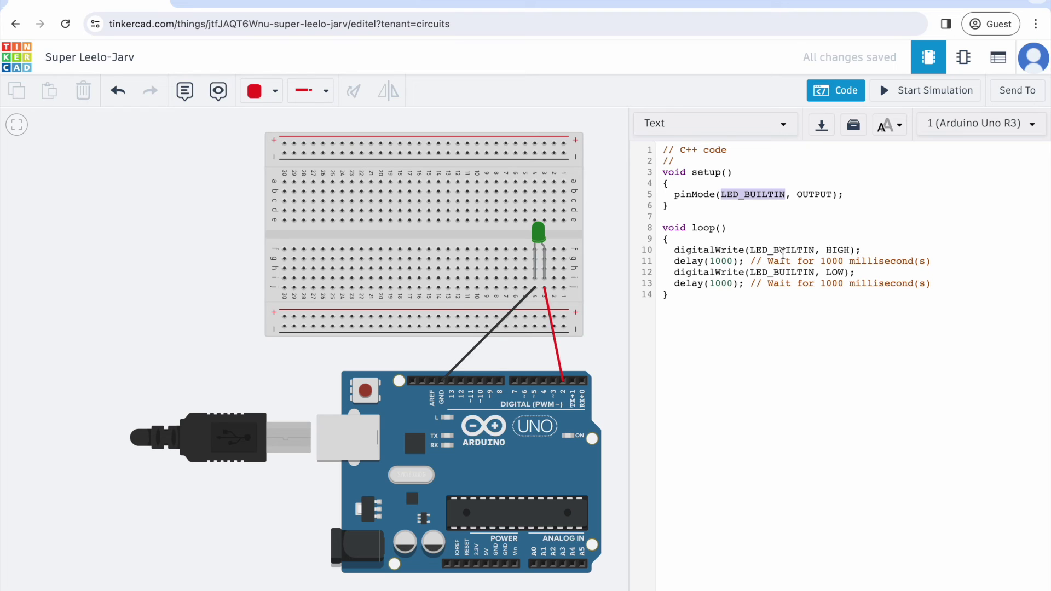
{"action": "key", "text": "BackSpace"}
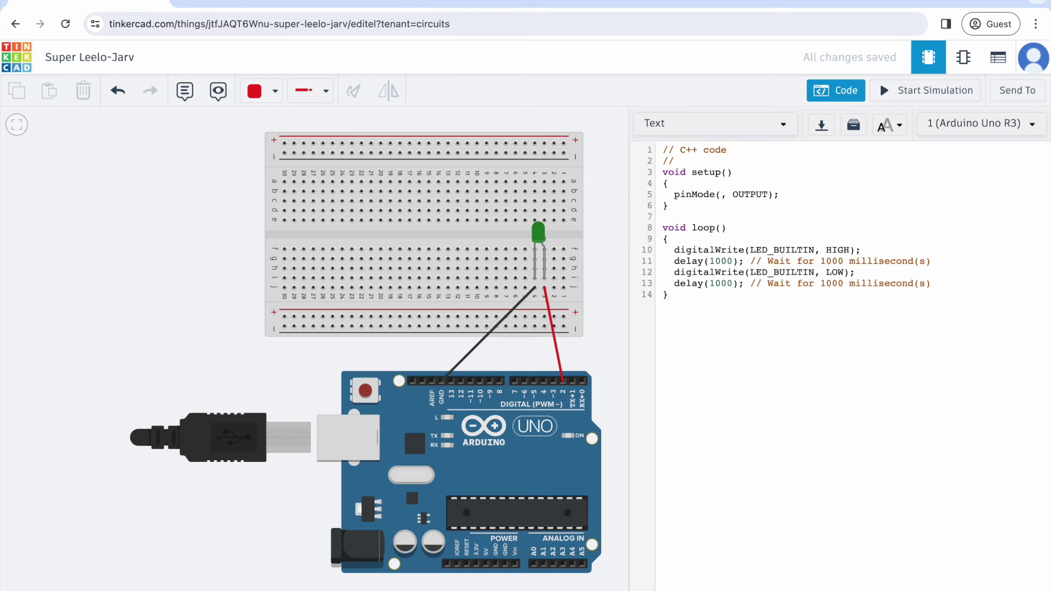
{"action": "type", "text": "2"}
{"action": "left_click", "coordinate": [848, 472]}
{"action": "left_click_drag", "start_coordinate": [751, 249], "coordinate": [814, 252]}
{"action": "type", "text": "2"}
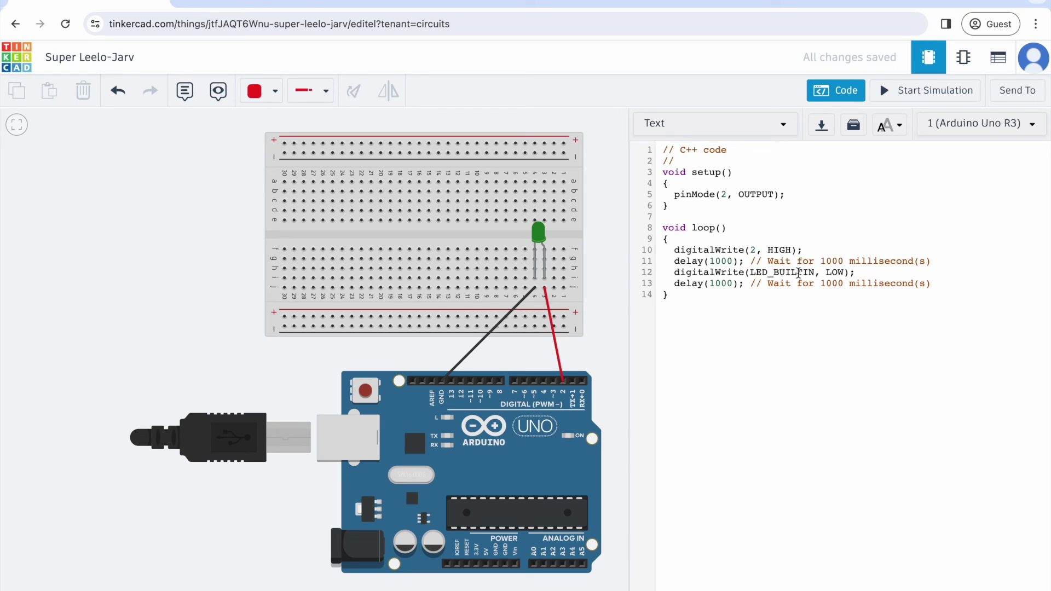
{"action": "double_click", "coordinate": [813, 272]}
{"action": "type", "text": "2"}
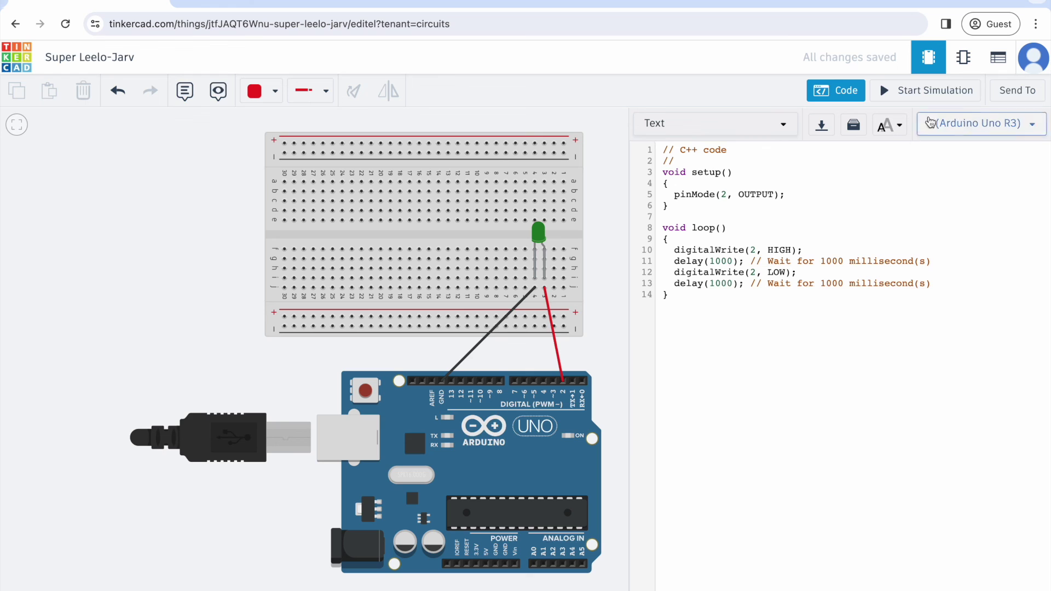
Close the code editor and start the simulation to light the green LED on pin 2
{"action": "left_click", "coordinate": [836, 94]}
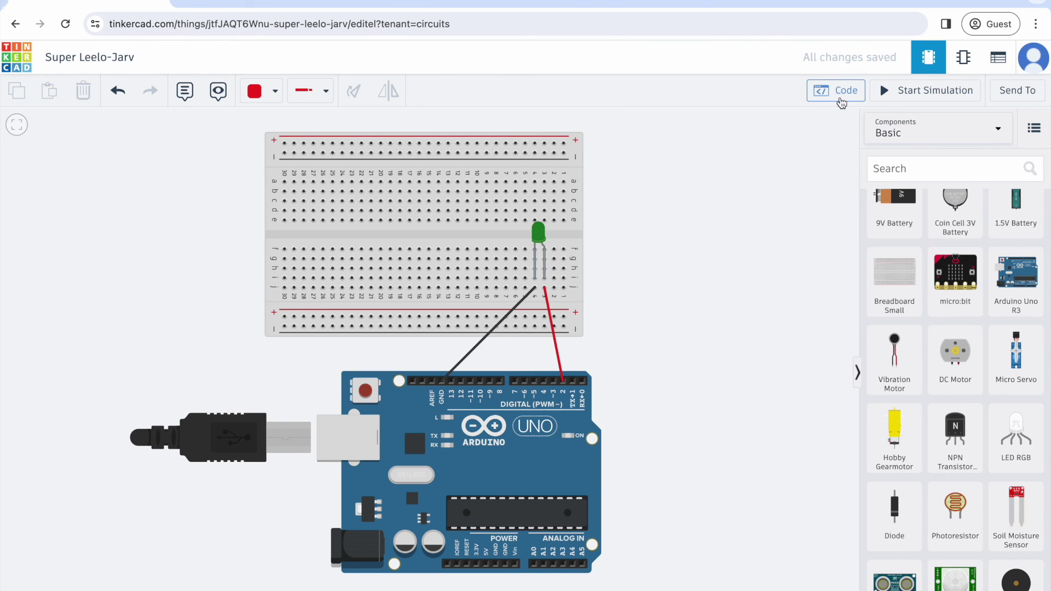
{"action": "left_click", "coordinate": [904, 93]}
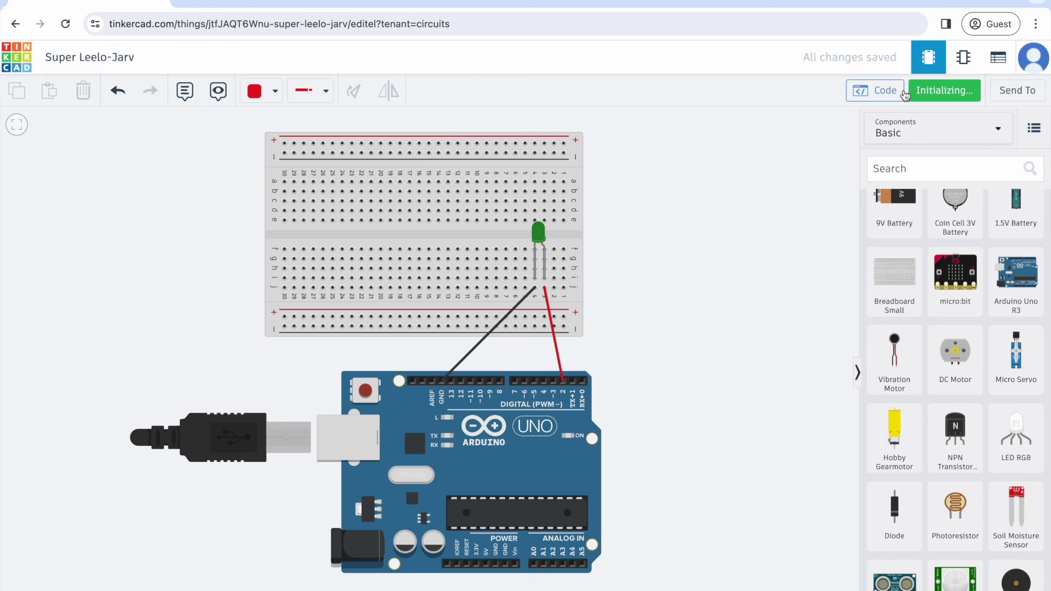